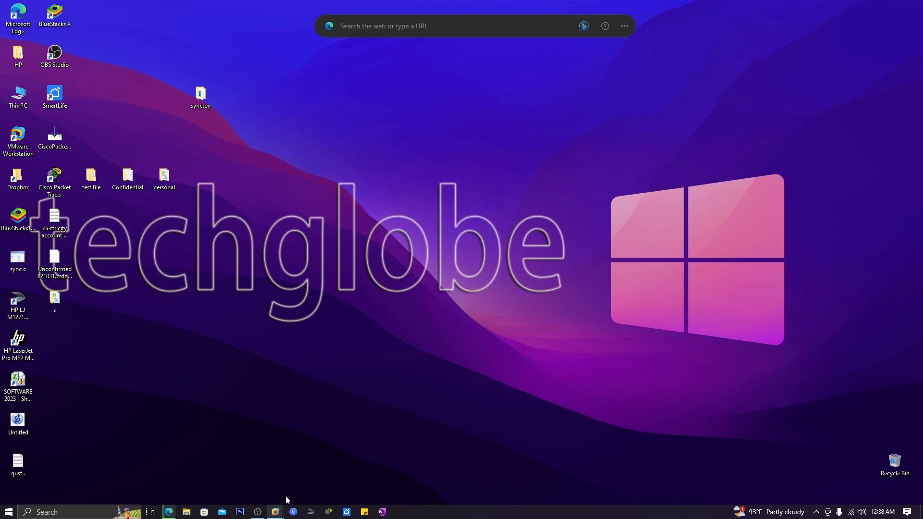
Step: Bring the Windows Server 2019_2 virtual machine full-screen from its VMware taskbar preview
mouse_move(275, 511)
click(399, 454)
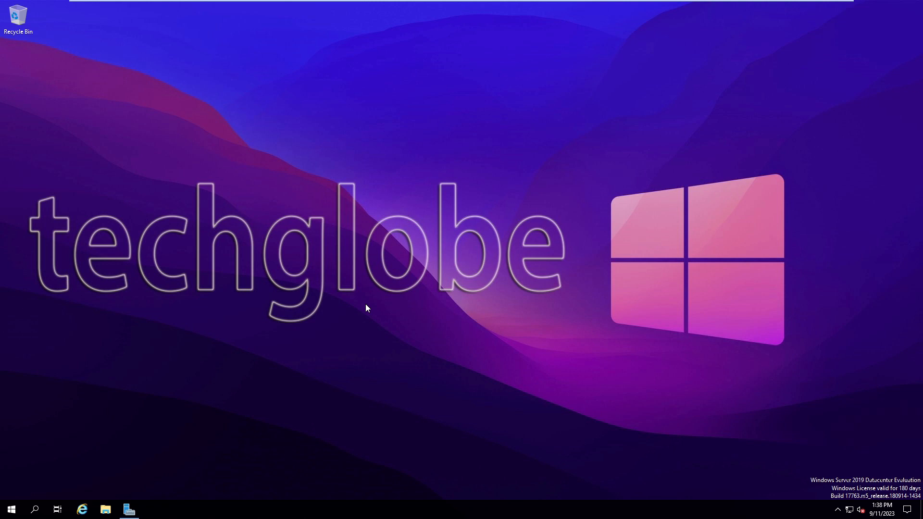
Step: Give the server a static IPv4 address 192.168.60.131 with mask 255.255.255.0 via ncpa.cpl
key(super+r)
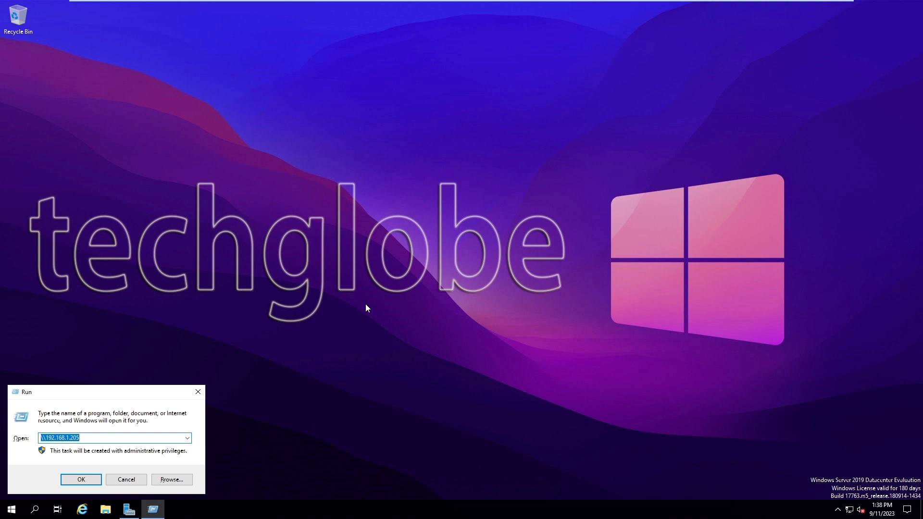
text(ncpa.cpl)
key(Return)
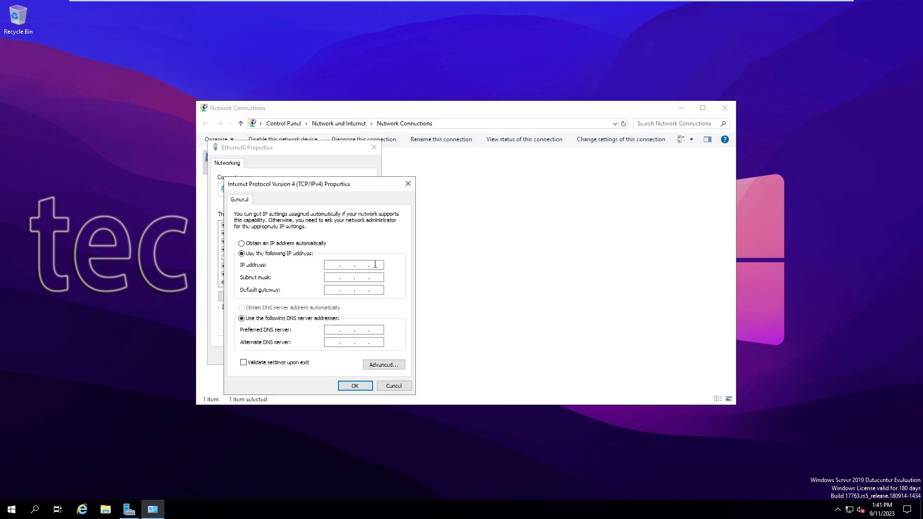
text(192.168.60.131)
key(Tab)
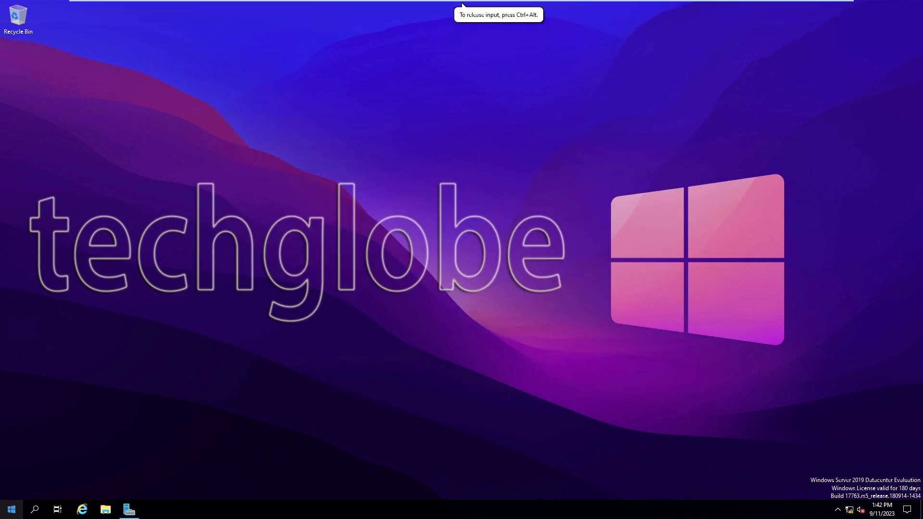
Step: Open the System window from This PC's properties in File Explorer and maximise it
click(12, 510)
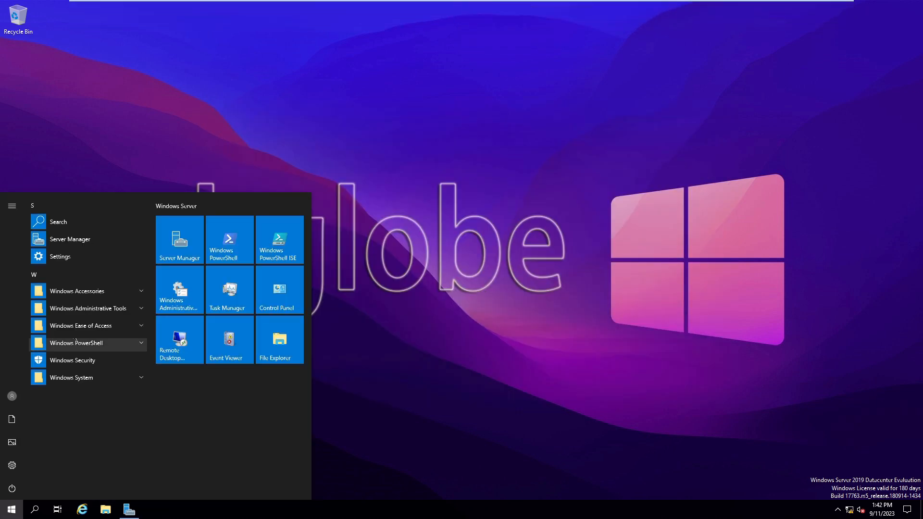
click(271, 339)
click(106, 510)
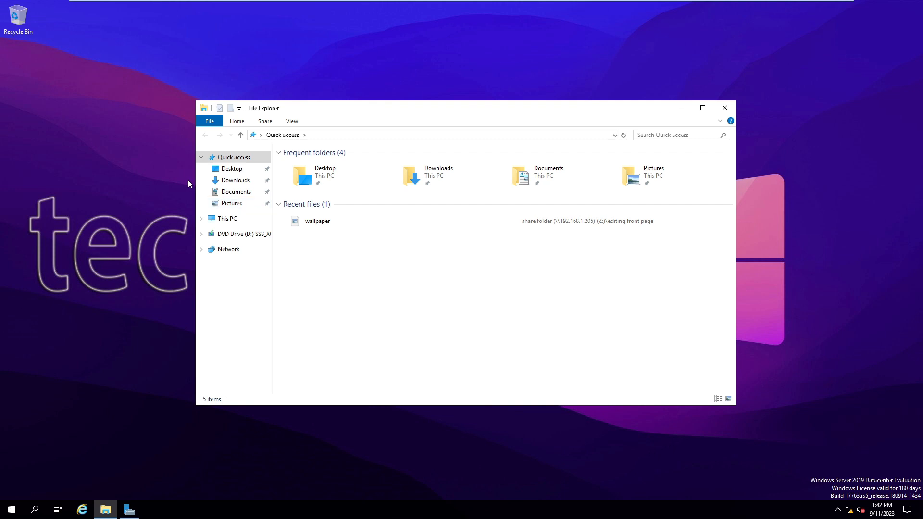
right_click(226, 219)
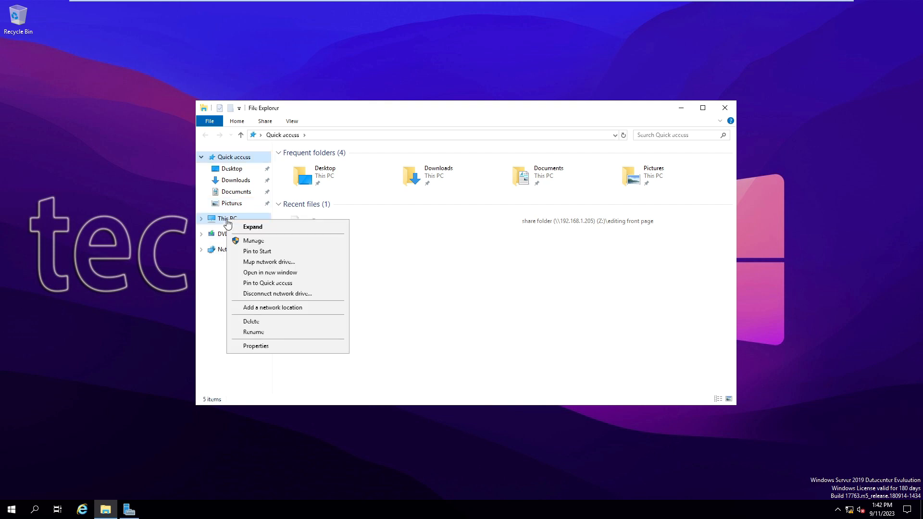
click(241, 349)
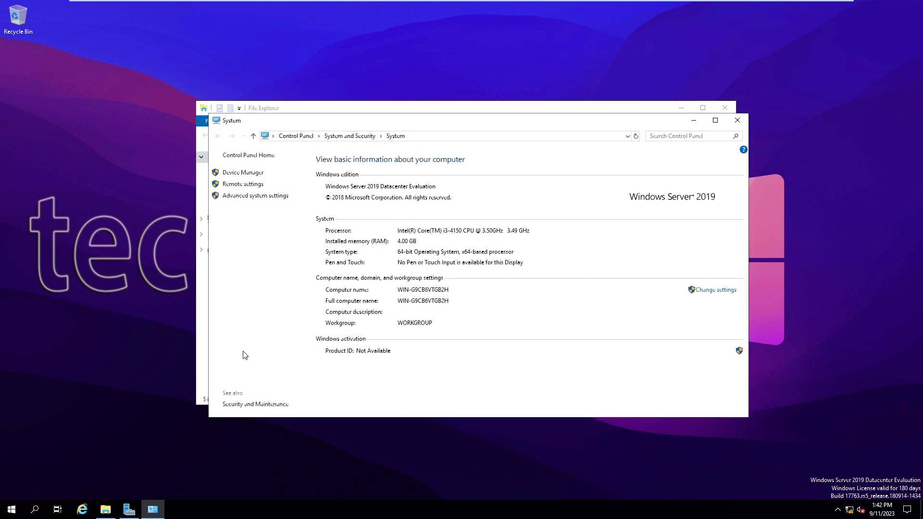
click(715, 121)
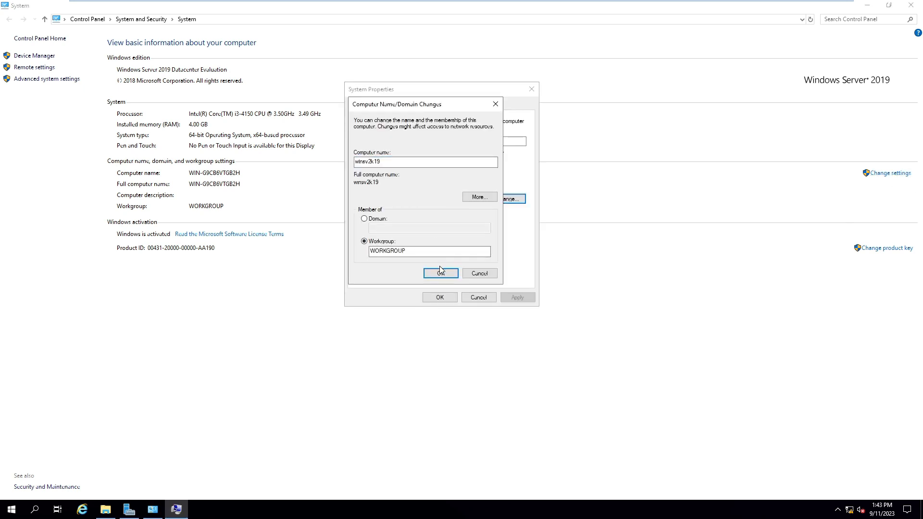
Step: Rename the computer to winsv2k19 and restart the server now to apply it
drag(385, 161, 327, 160)
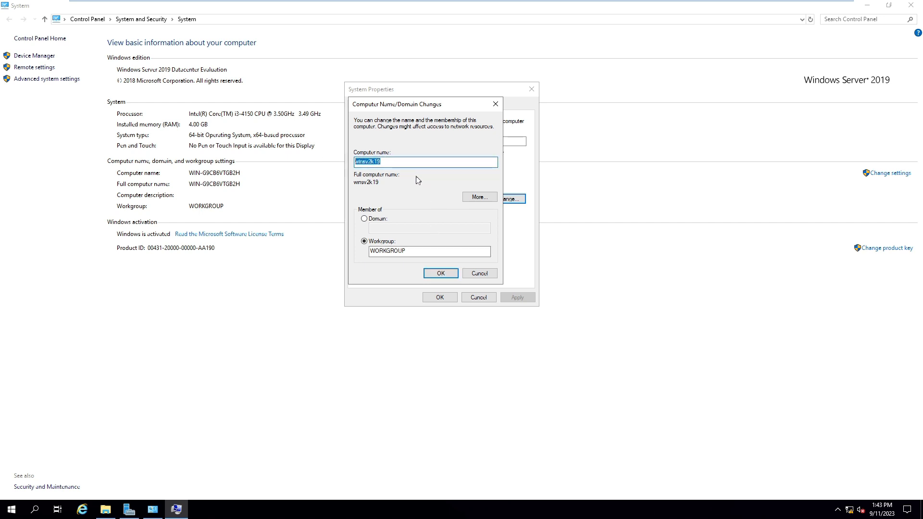
click(446, 272)
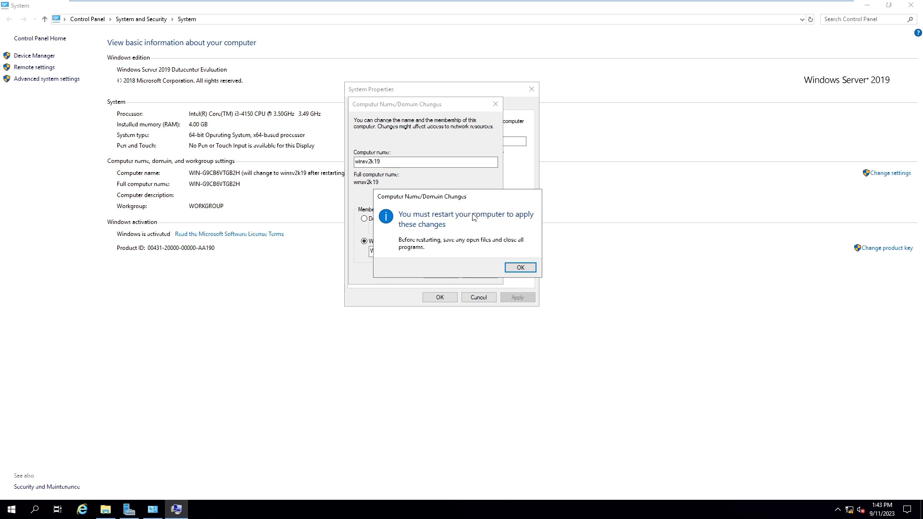
click(520, 268)
click(440, 297)
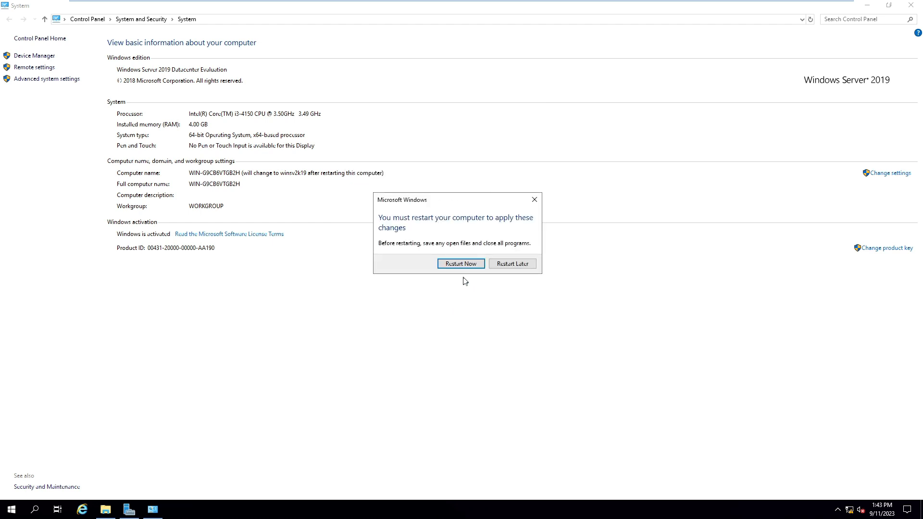
click(469, 264)
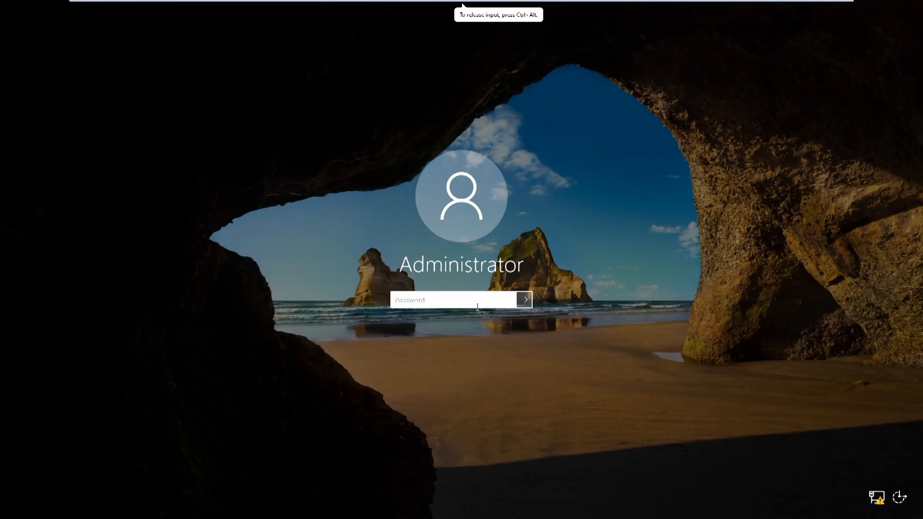
Step: Sign back in with the Administrator password and launch Server Manager
text(*****)
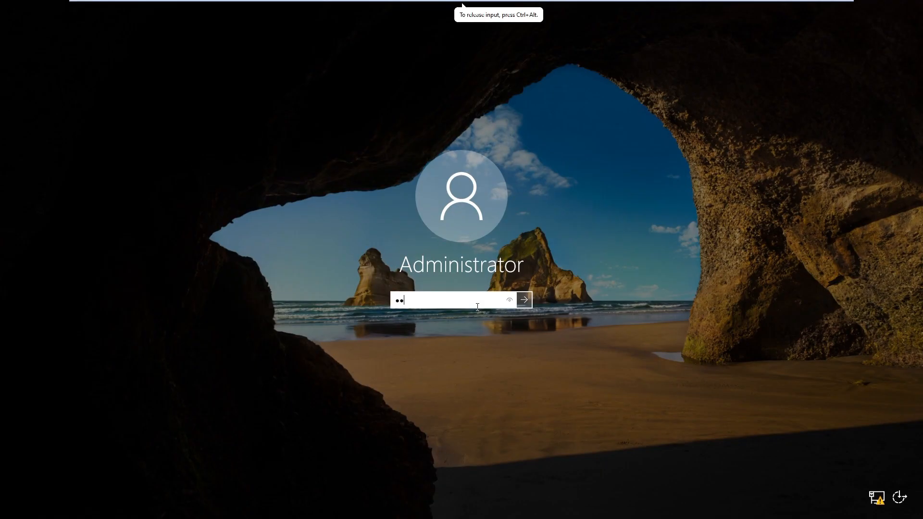
text(******)
key(Return)
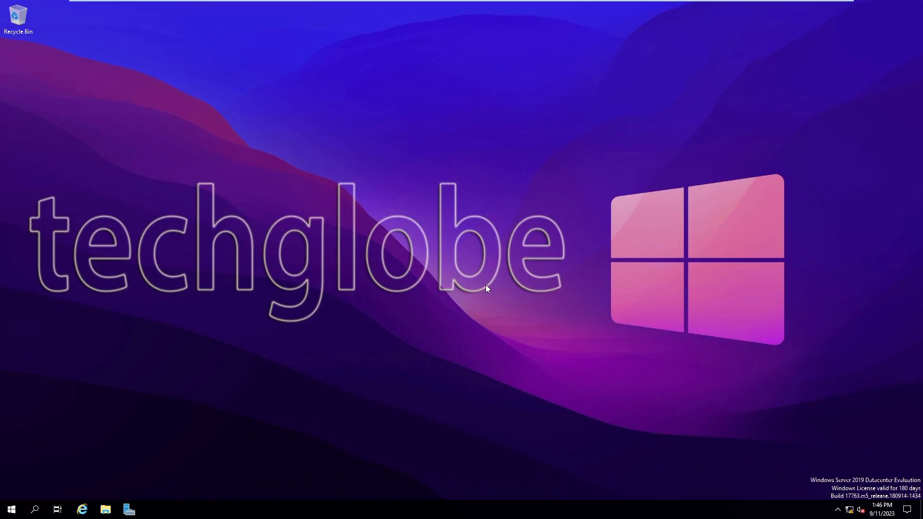
click(126, 514)
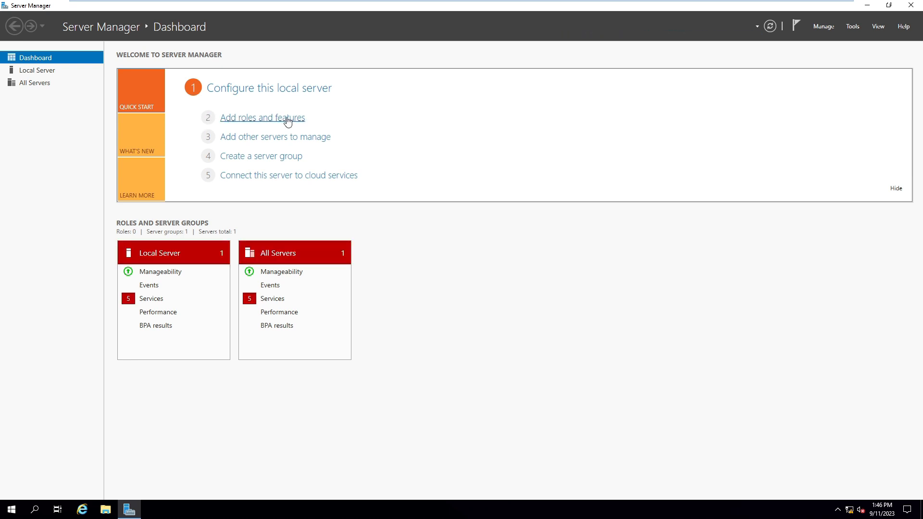
Step: Run Add Roles and Features as a role-based install on winsv2k19 and select Active Directory Domain Services
click(288, 119)
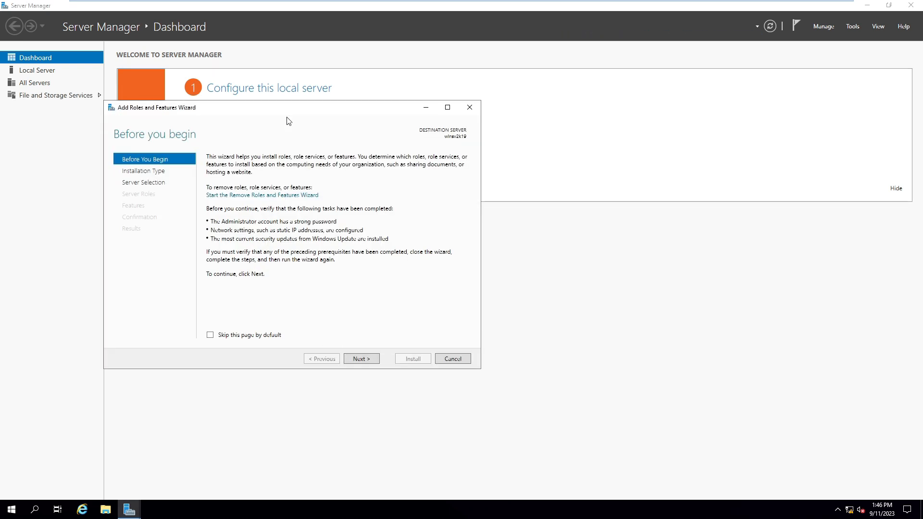
click(356, 361)
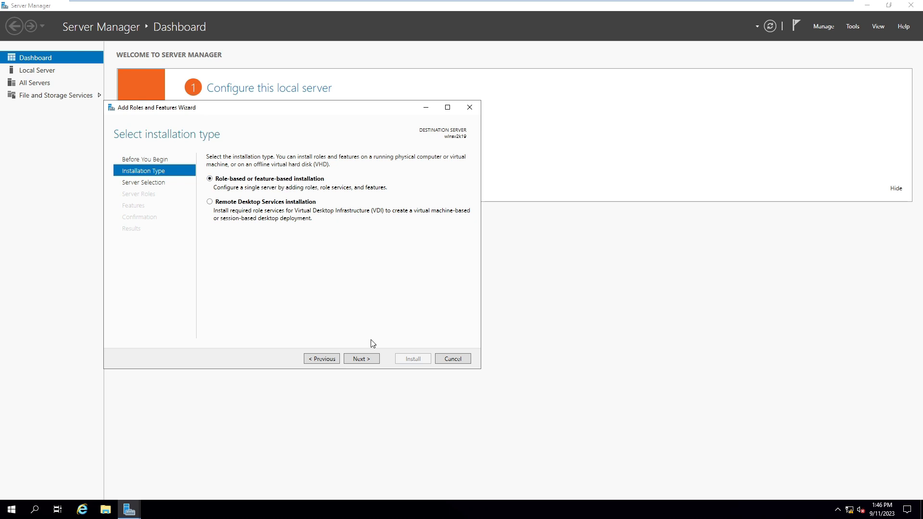
click(356, 361)
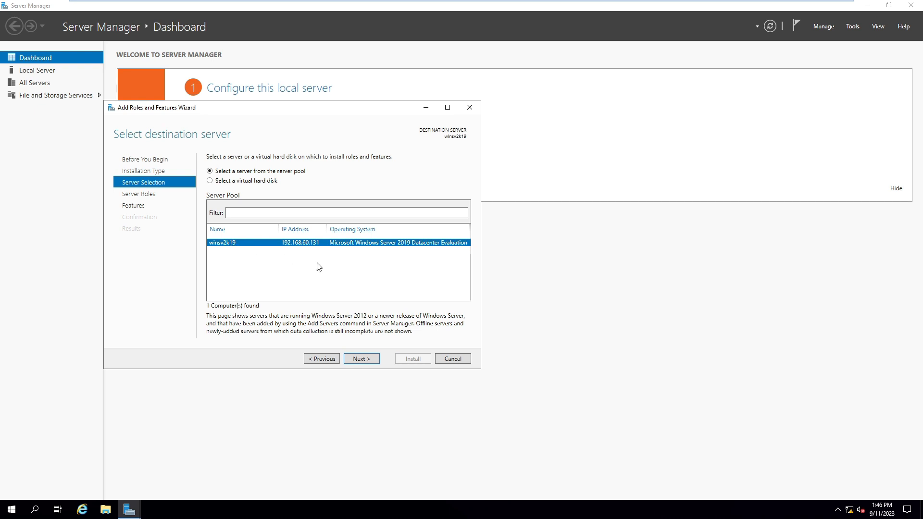
click(360, 359)
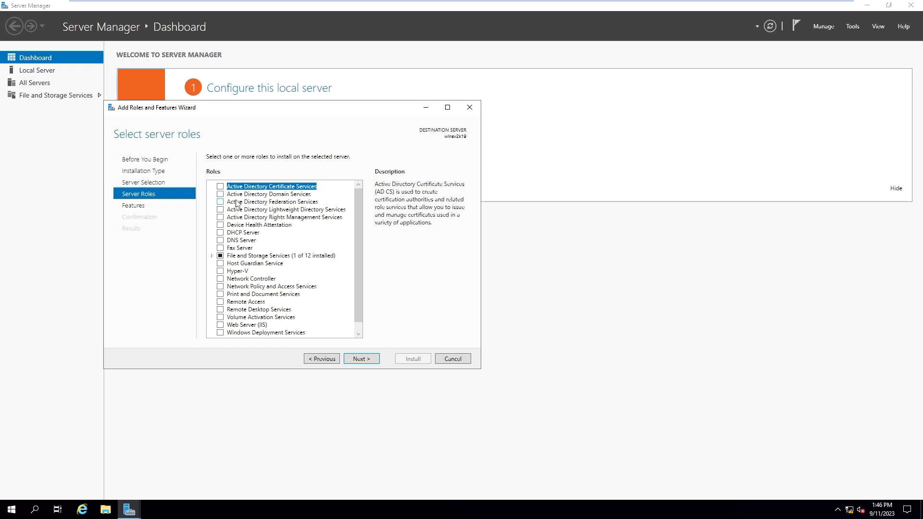
click(220, 194)
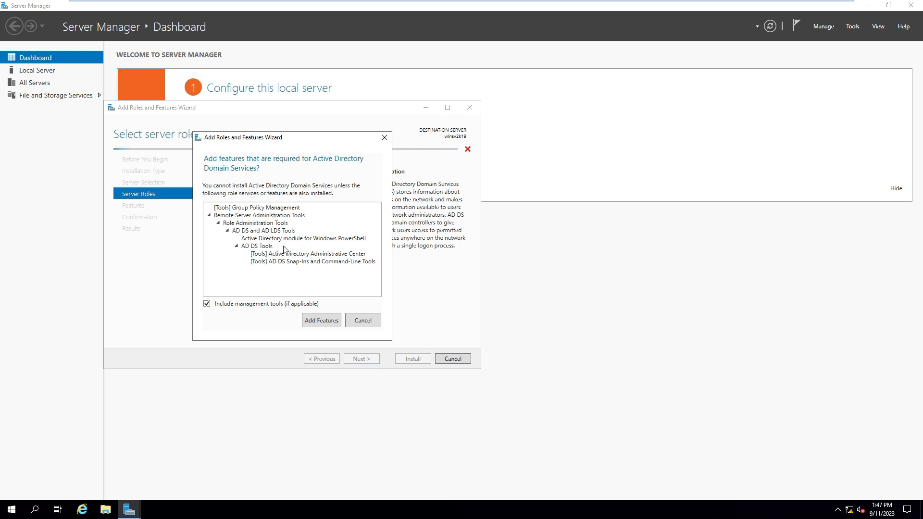
Step: Accept the required AD DS management tools, allow automatic restart, and install the role
click(319, 320)
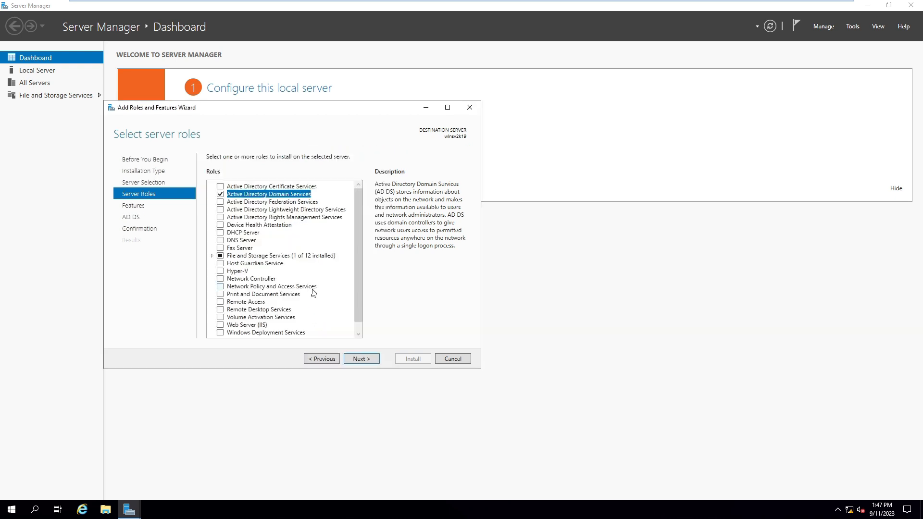
click(360, 359)
click(361, 360)
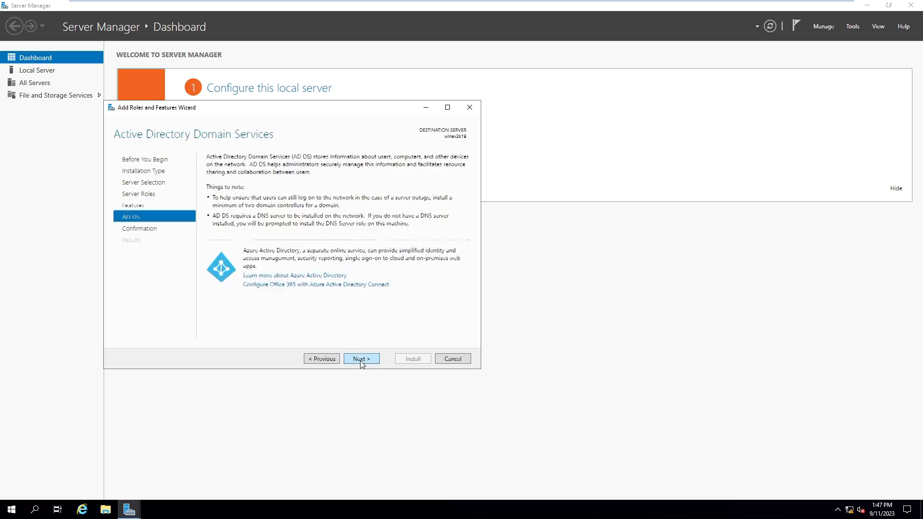
click(361, 360)
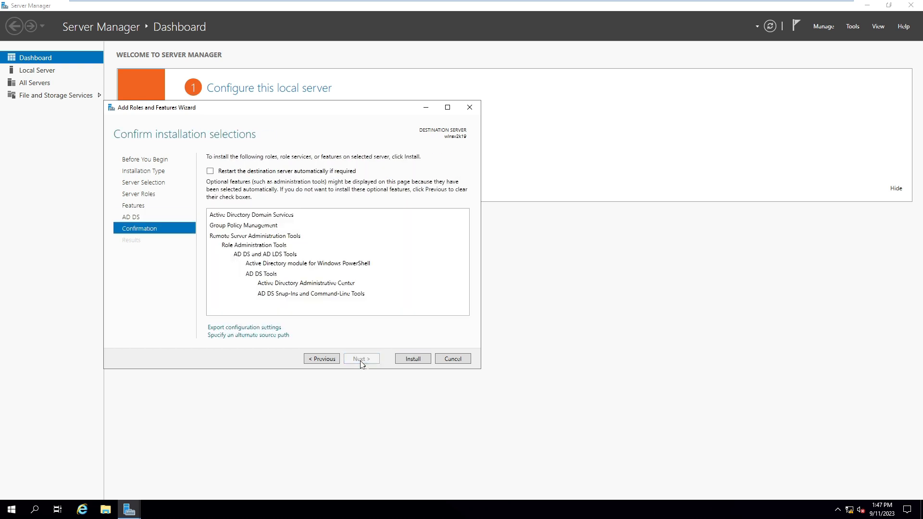
click(210, 171)
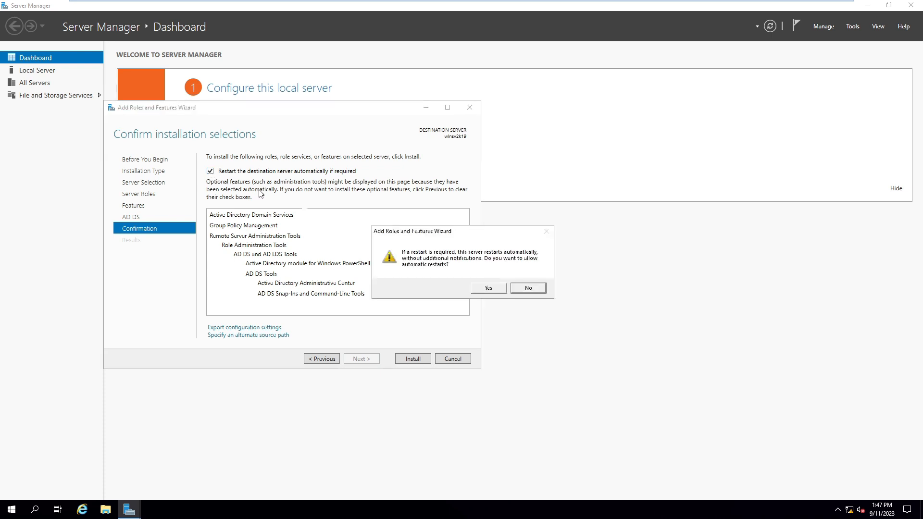
click(483, 289)
click(412, 358)
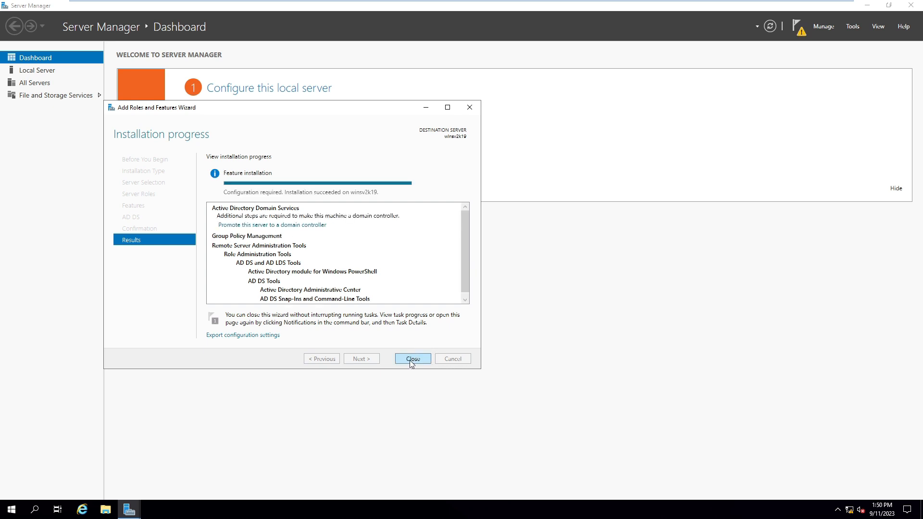
click(410, 359)
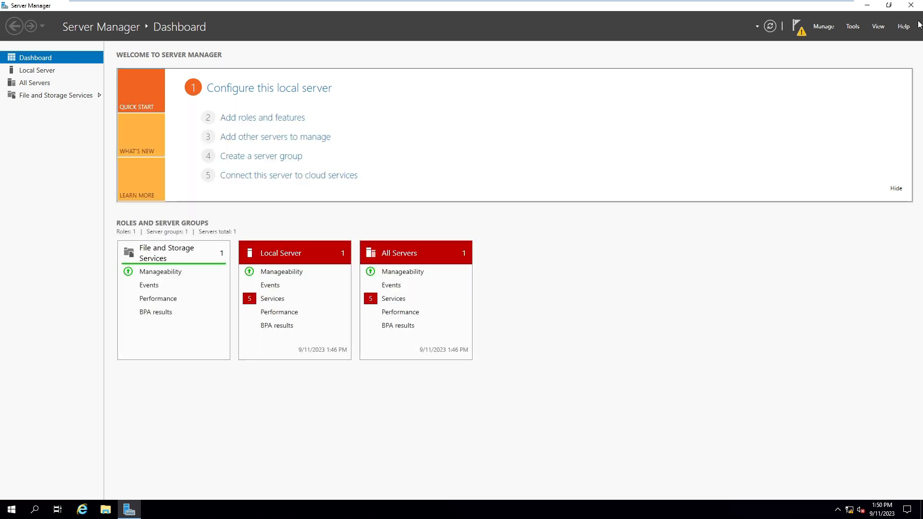
Step: Launch 'Promote this server to a domain controller' from notifications and centre the wizard on screen
click(800, 30)
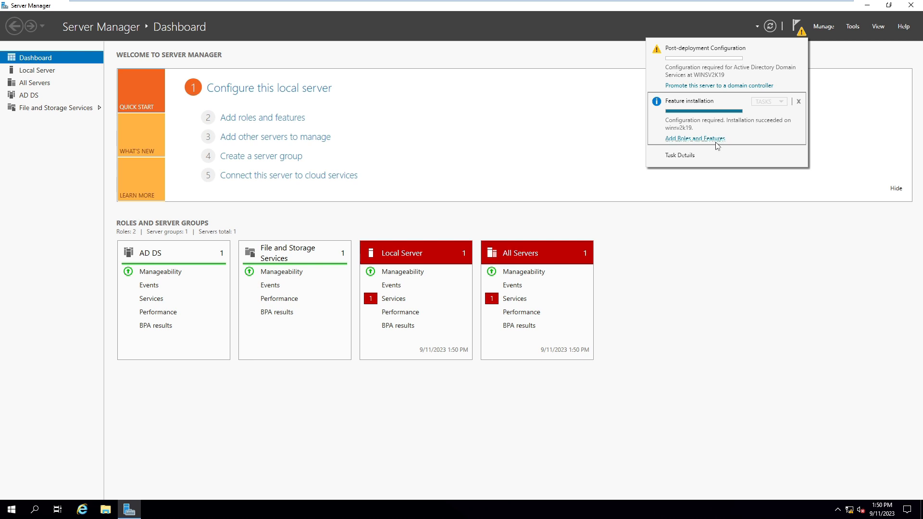
click(685, 87)
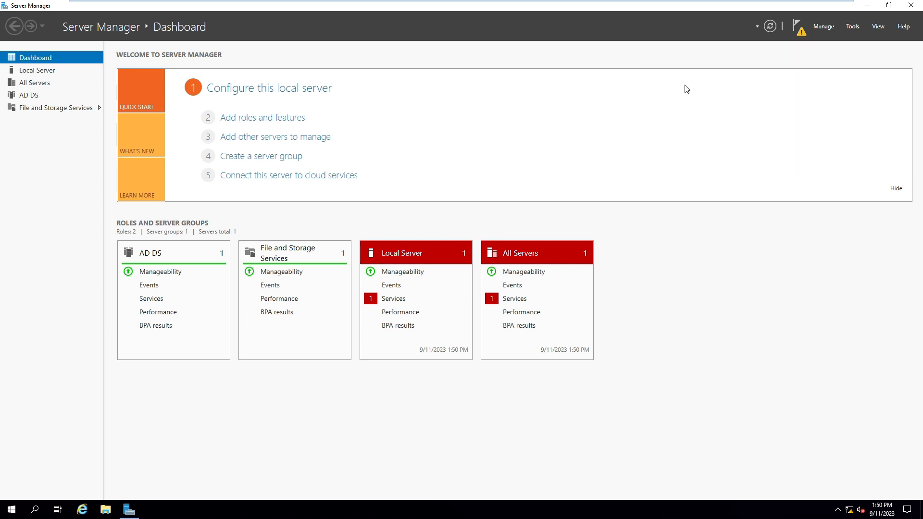
drag(214, 27, 455, 104)
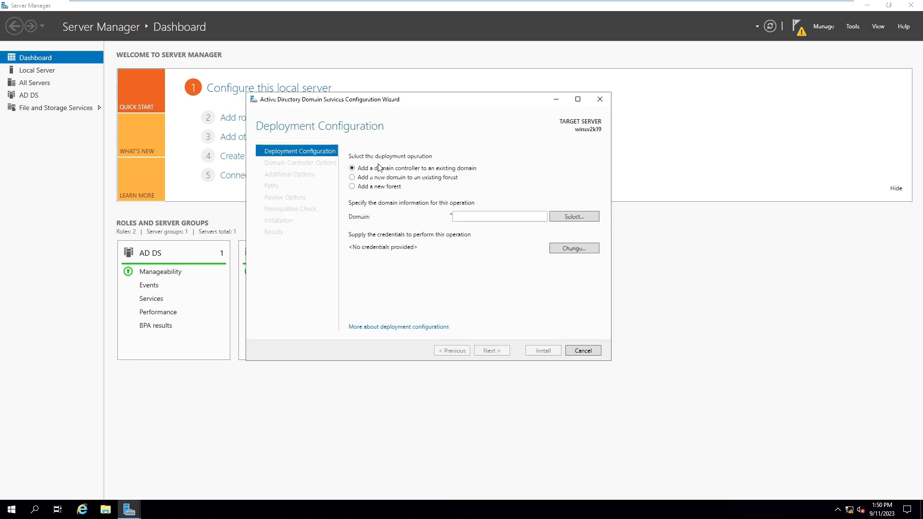
Step: Choose to add a new forest and enter its root domain name
click(353, 188)
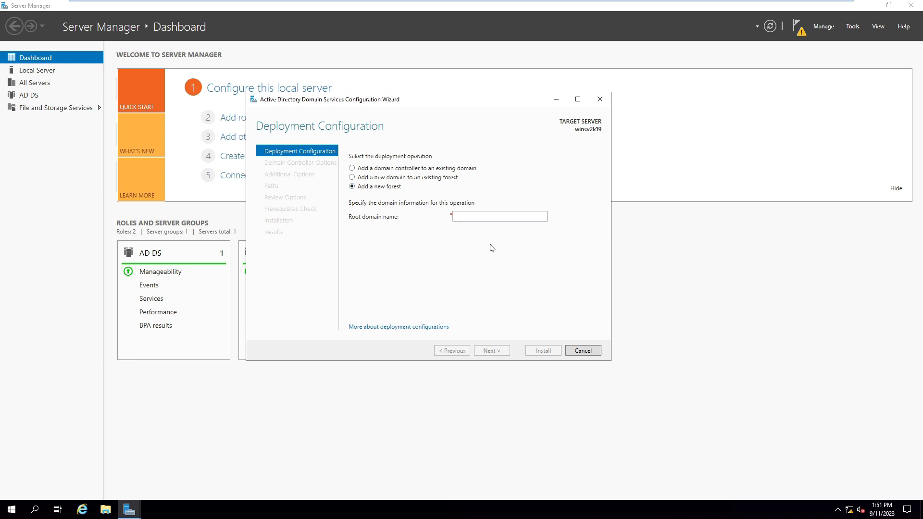
click(478, 216)
text(tuc)
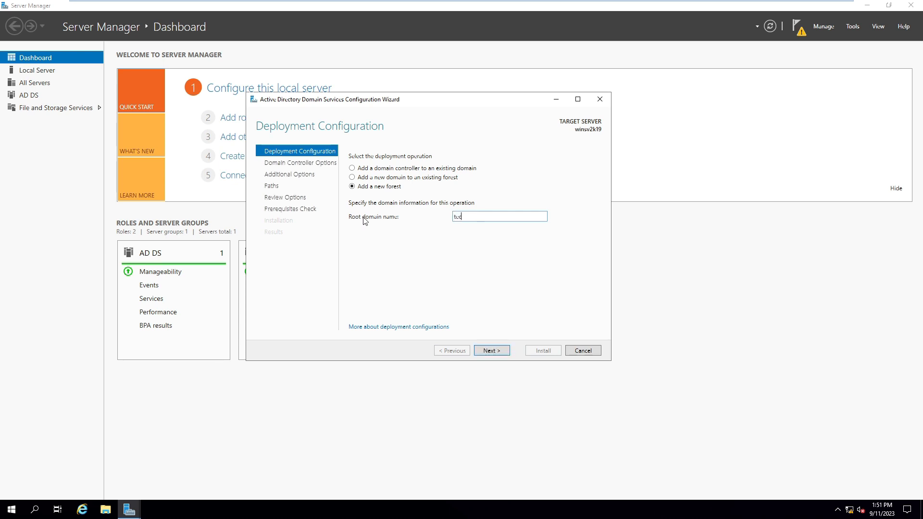
text(hglo)
click(491, 350)
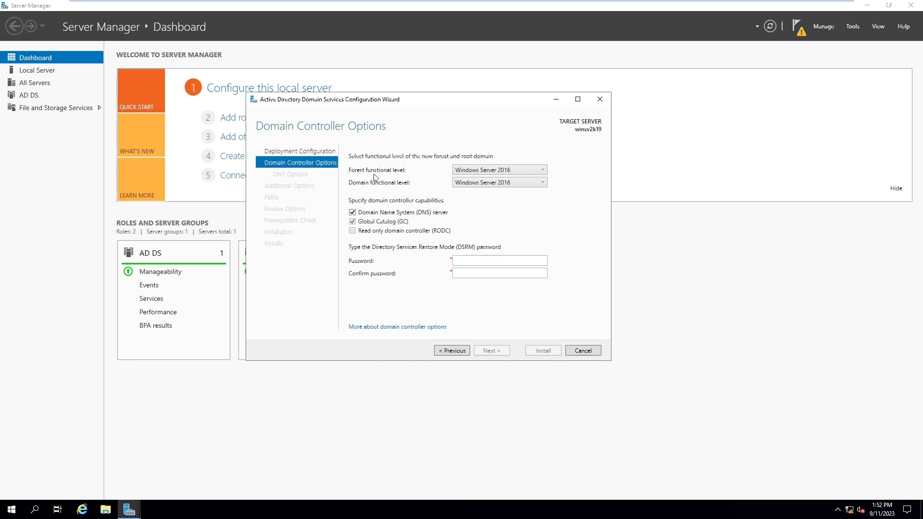
Step: Keep Windows Server 2016 functional levels and set and confirm the DSRM password
click(478, 185)
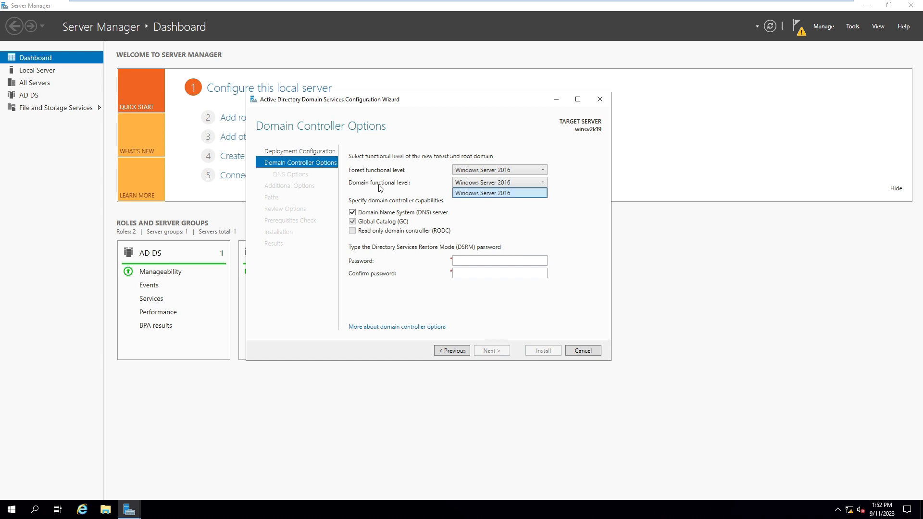
click(439, 189)
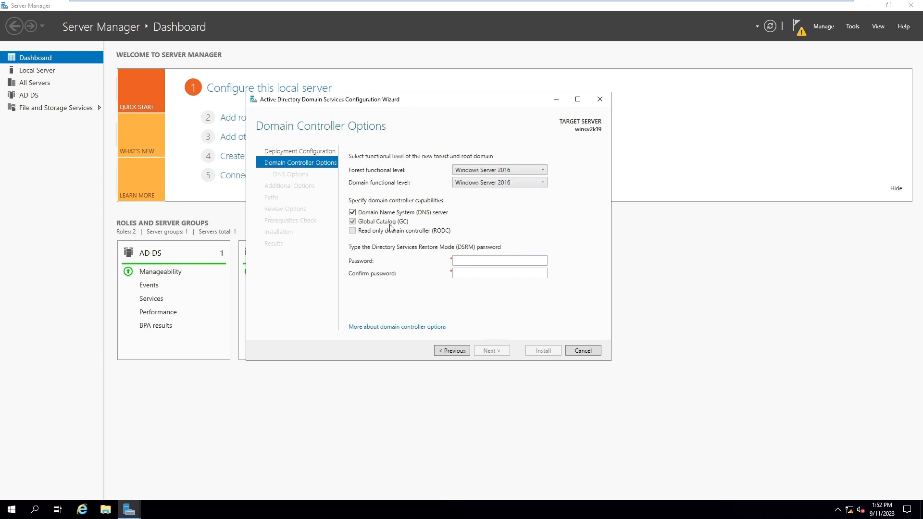
click(485, 259)
key(Tab)
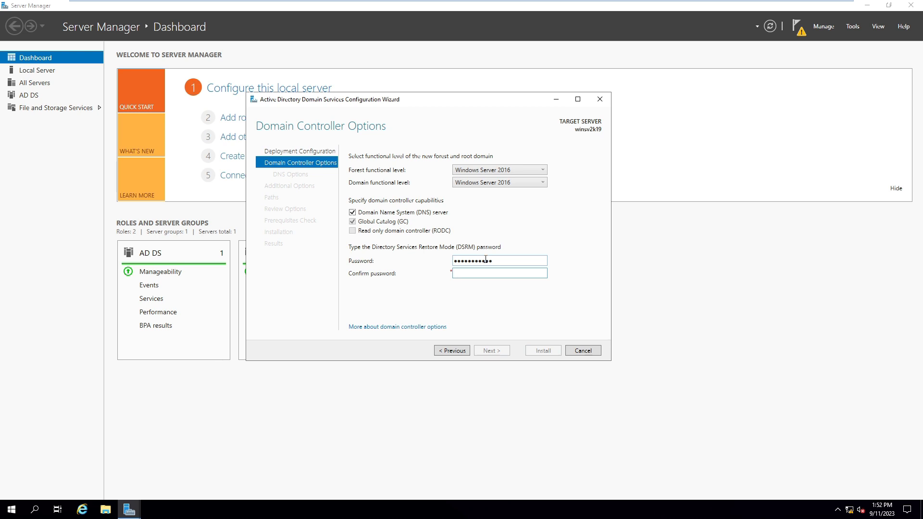
text(•••••••••••)
click(495, 351)
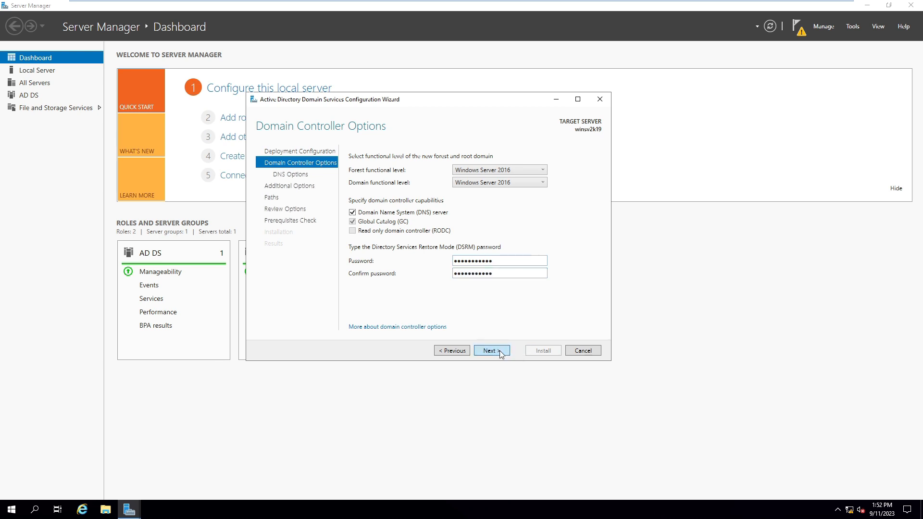
click(495, 351)
double_click(489, 171)
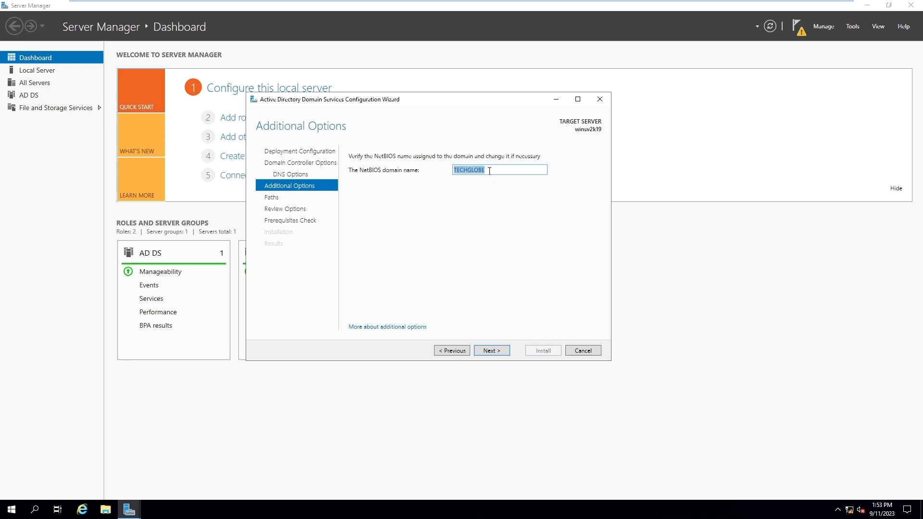
Step: Set the NetBIOS domain name to techglobe2k19, keep default paths, and run the prerequisites check
text(win2k19)
drag(483, 170, 389, 181)
text(techglobe2k19)
click(489, 351)
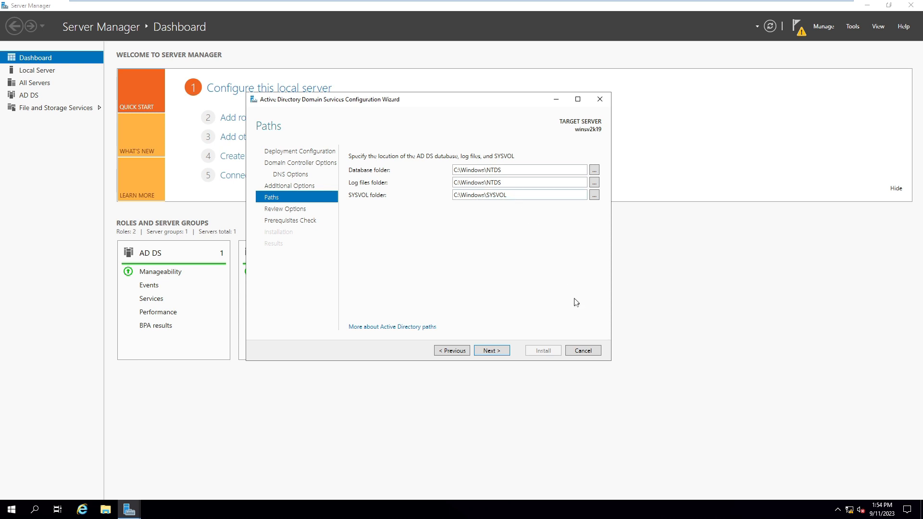
click(492, 351)
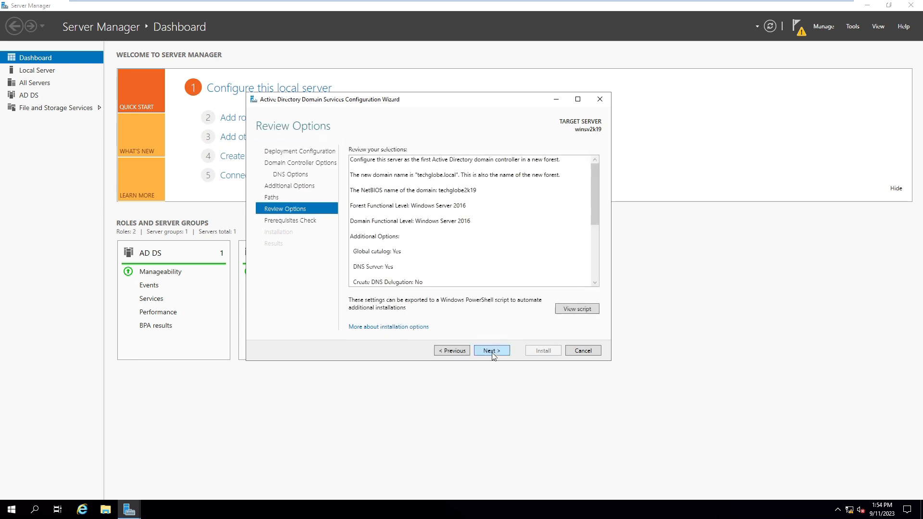
drag(593, 169, 594, 246)
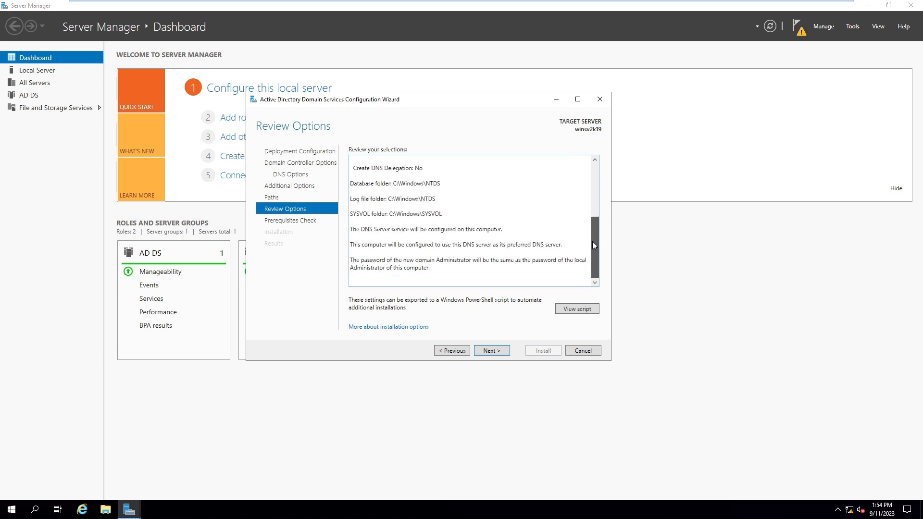
click(492, 350)
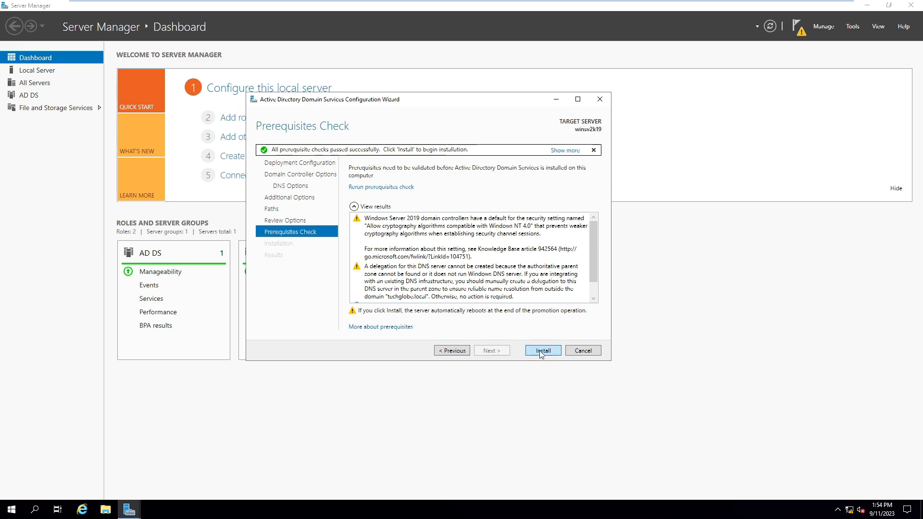
Step: Install AD DS to promote the server, then sign in as domain Administrator after the reboot
click(542, 351)
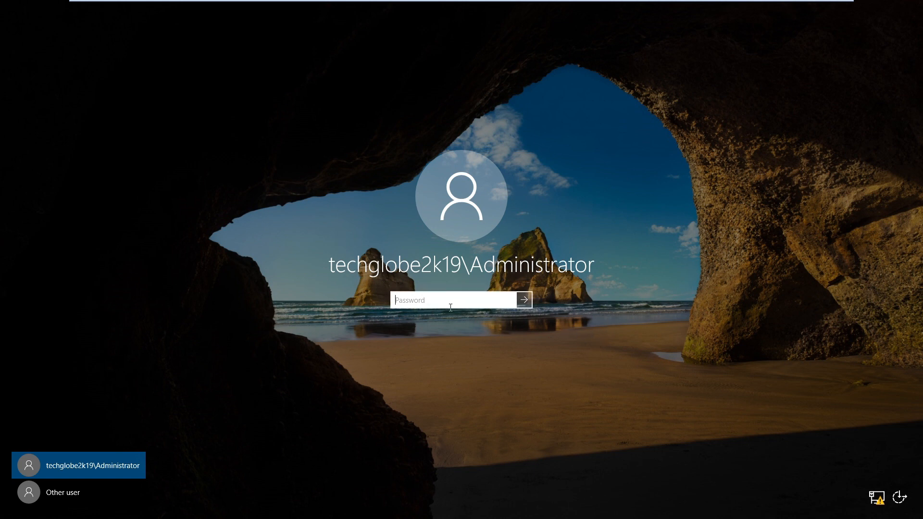
text(••••••••••)
key(Return)
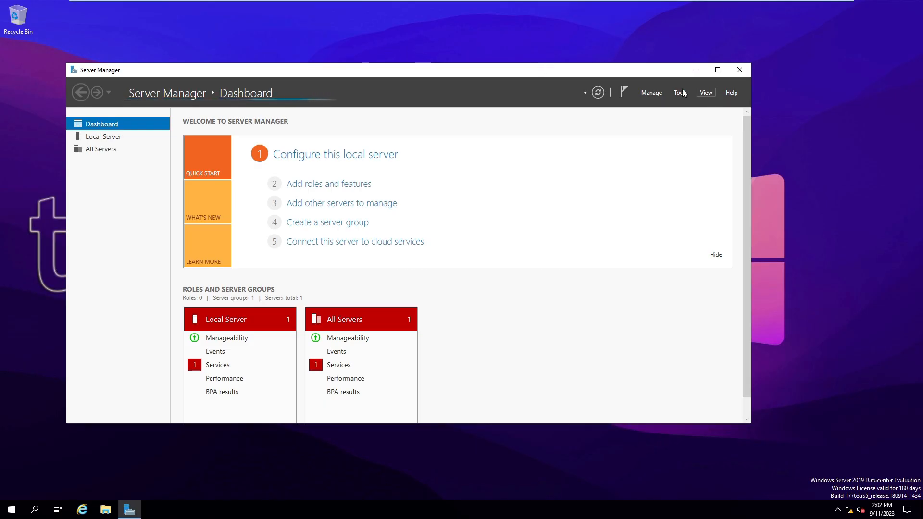
Step: Maximize Server Manager and open its Tools menu of administrative tools
click(717, 70)
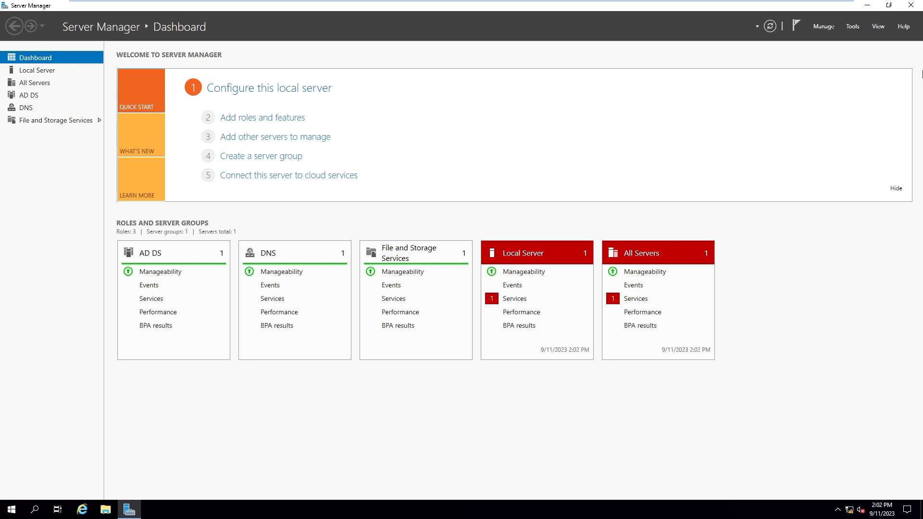
click(851, 28)
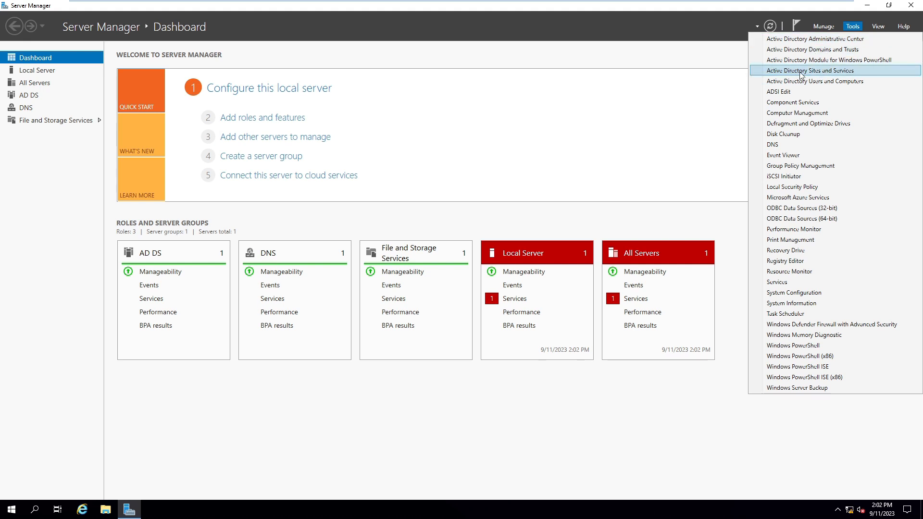
Step: Launch Active Directory Users and Computers and show the techglobe.local domain's containers
click(826, 85)
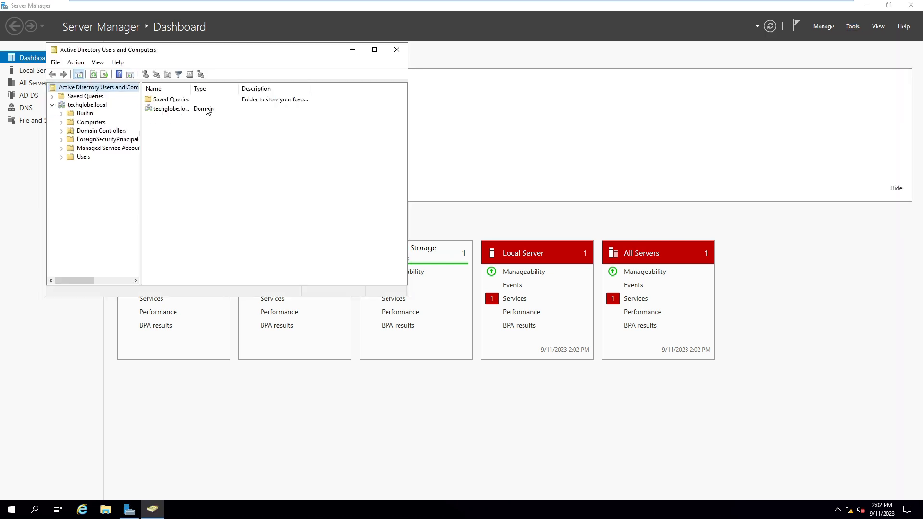
drag(255, 50, 399, 90)
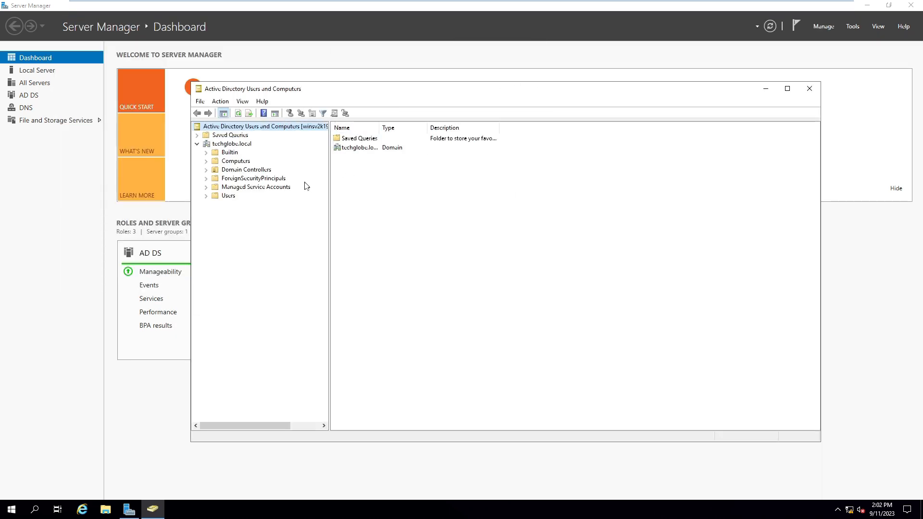
click(226, 144)
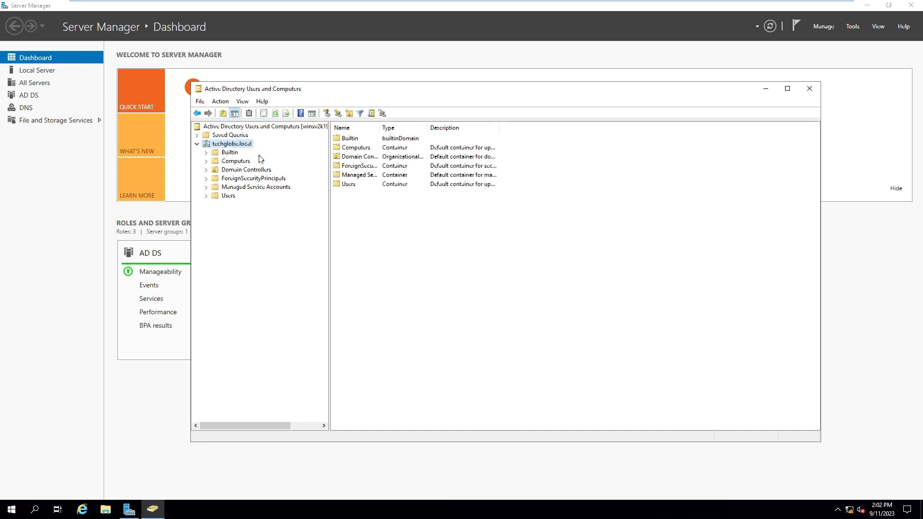
Step: Create an organizational unit named 'team' under techglobe.local
right_click(225, 145)
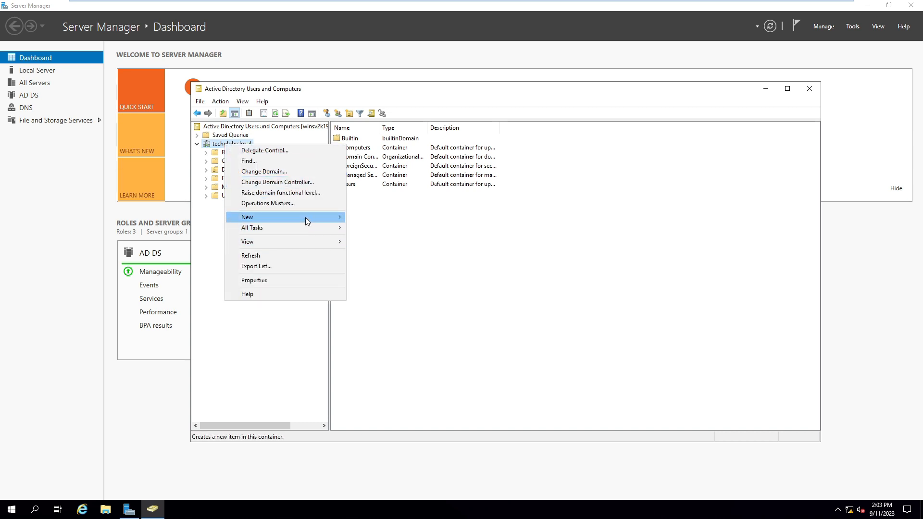
mouse_move(305, 218)
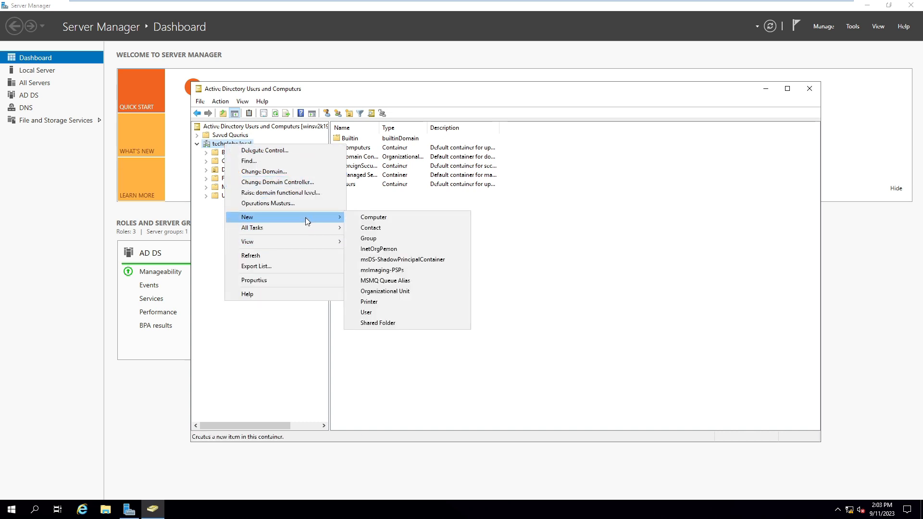
click(404, 291)
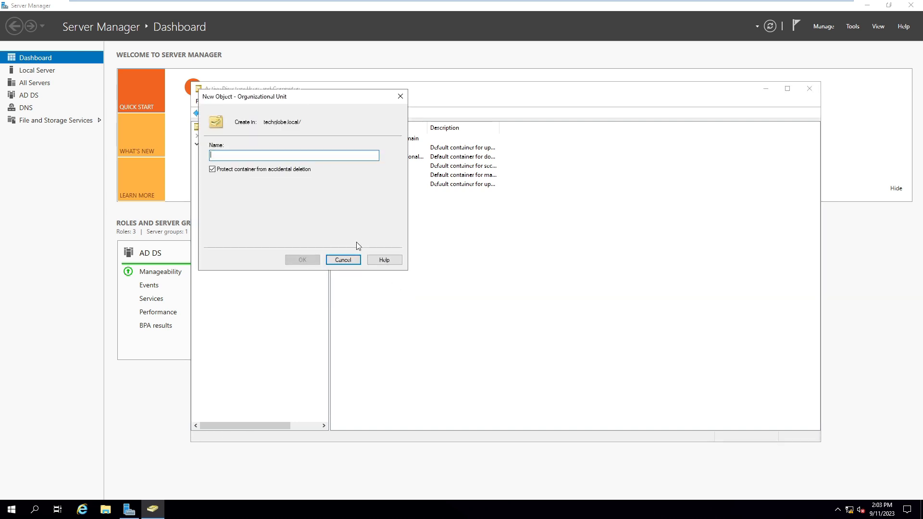
text(team)
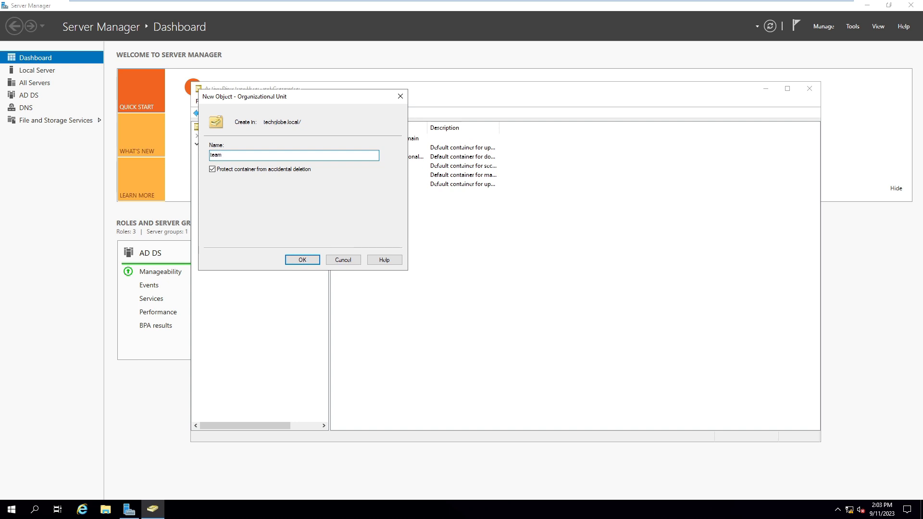
key(Return)
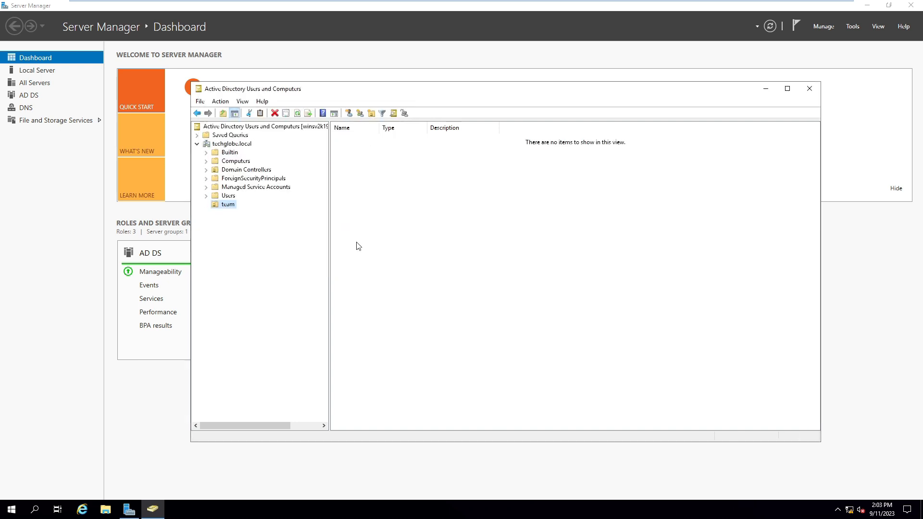
Step: Start a new user in the team OU with first name beno and logon name hr
right_click(224, 206)
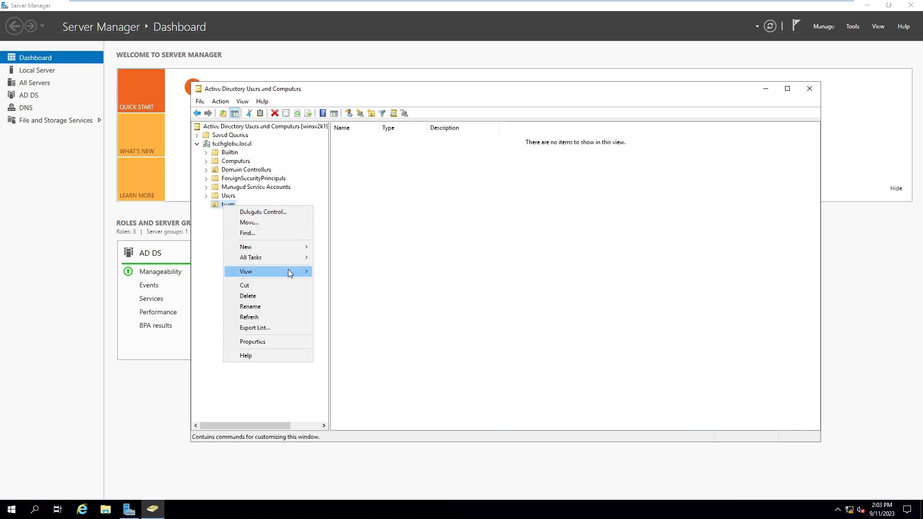
mouse_move(273, 246)
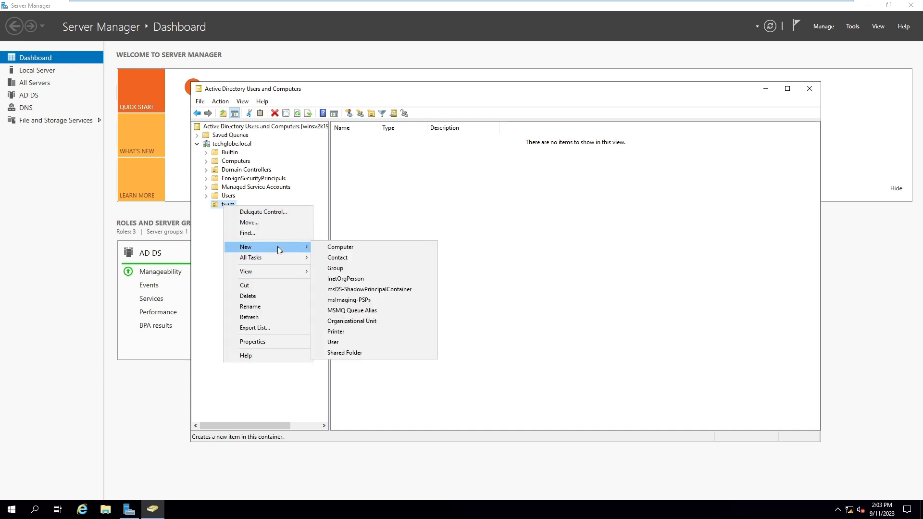
click(339, 342)
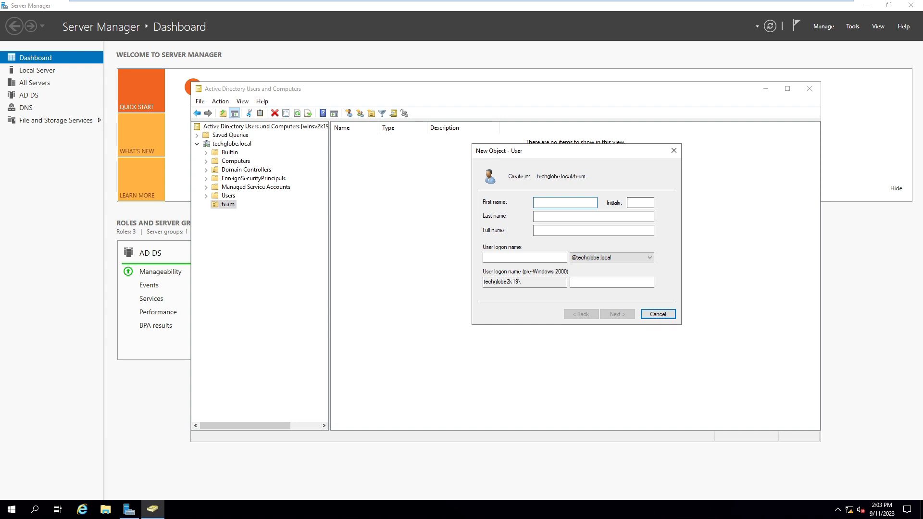
key(Tab)
key(Tab)
key(Tab)
key(Tab)
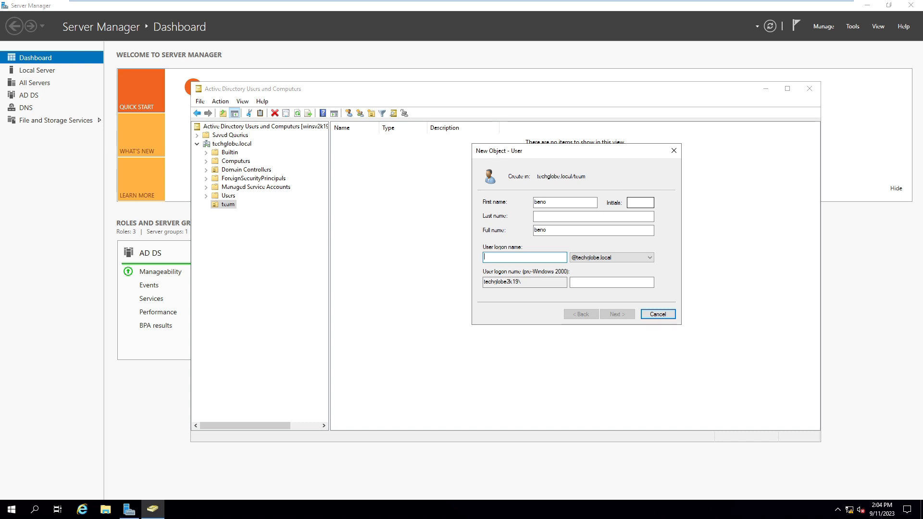
text(hr)
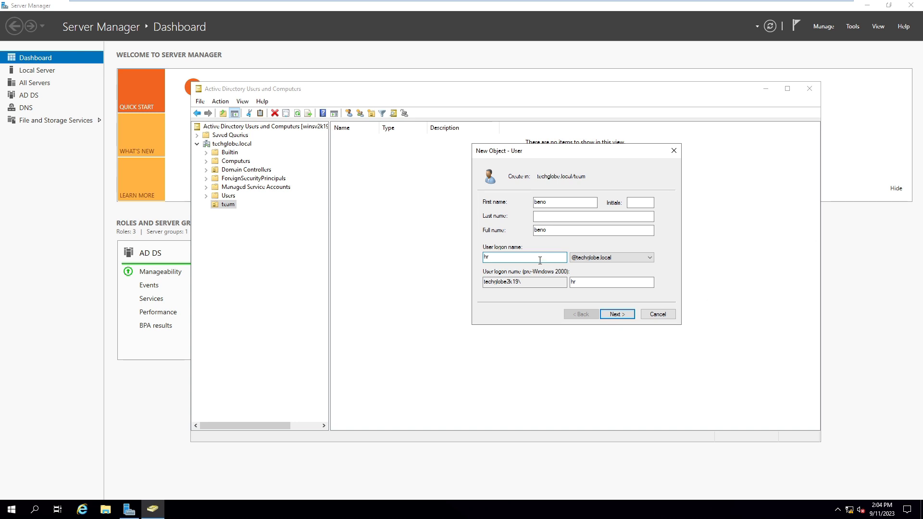
click(619, 314)
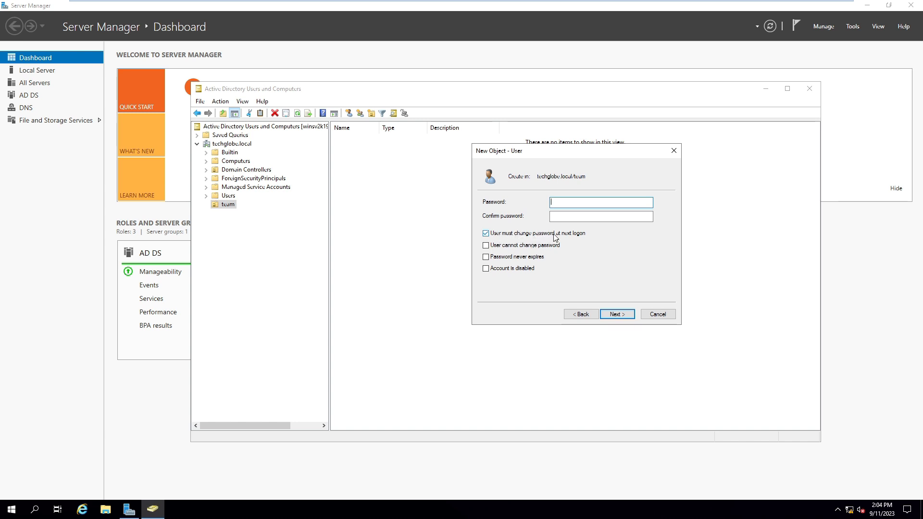
Step: Set beno's password without forcing a change at next logon, and finish the account
click(486, 234)
click(574, 216)
click(573, 203)
text(•••••••••••)
key(Tab)
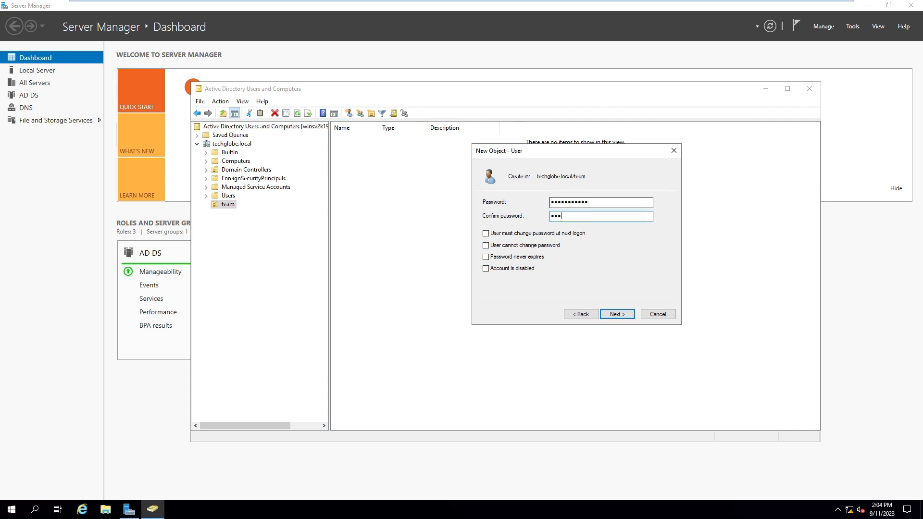
text(•••••••••••)
key(Return)
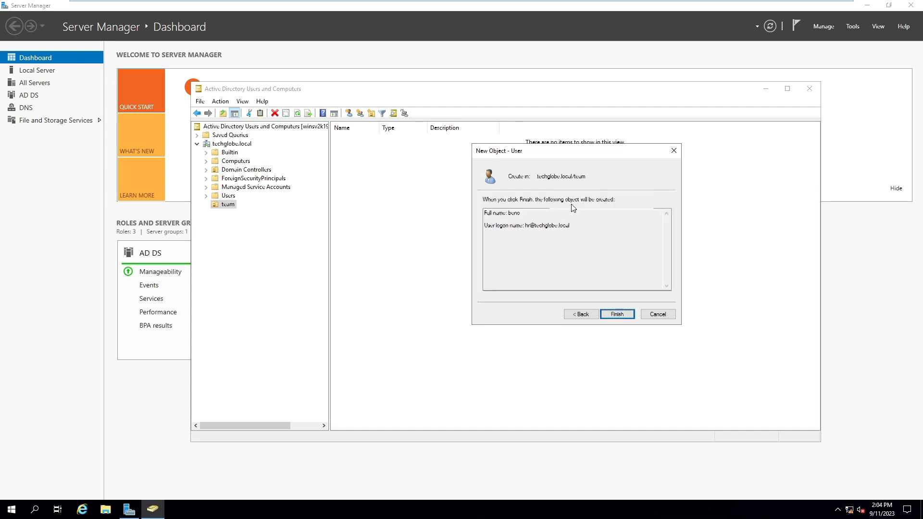
click(617, 315)
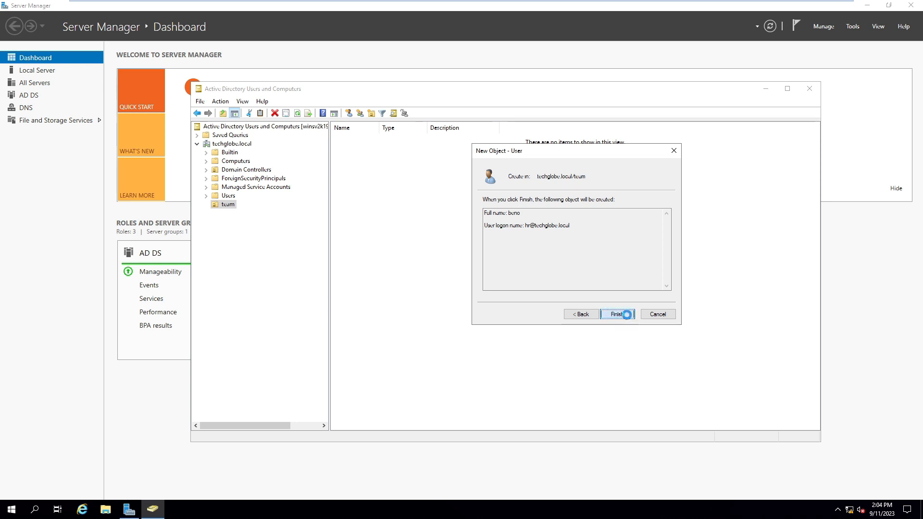
click(431, 211)
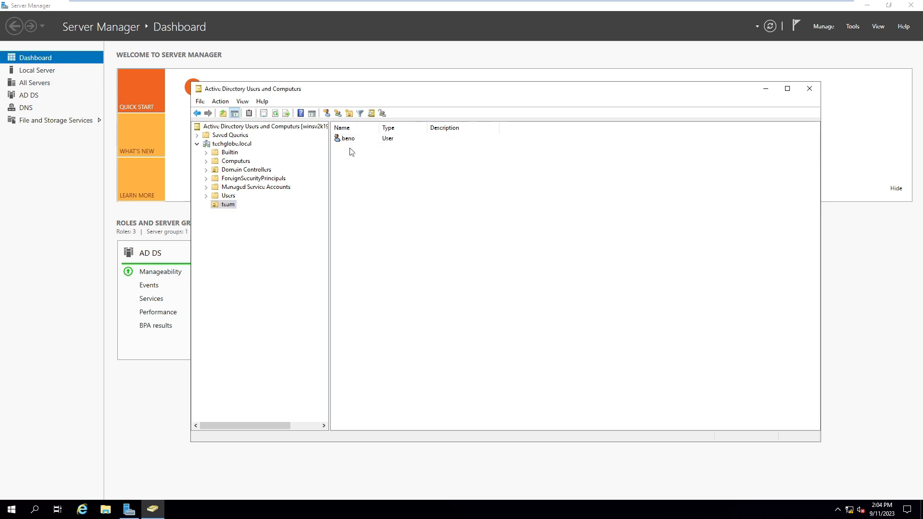
Step: Start another user in team with first name steav and logon name manager
right_click(356, 176)
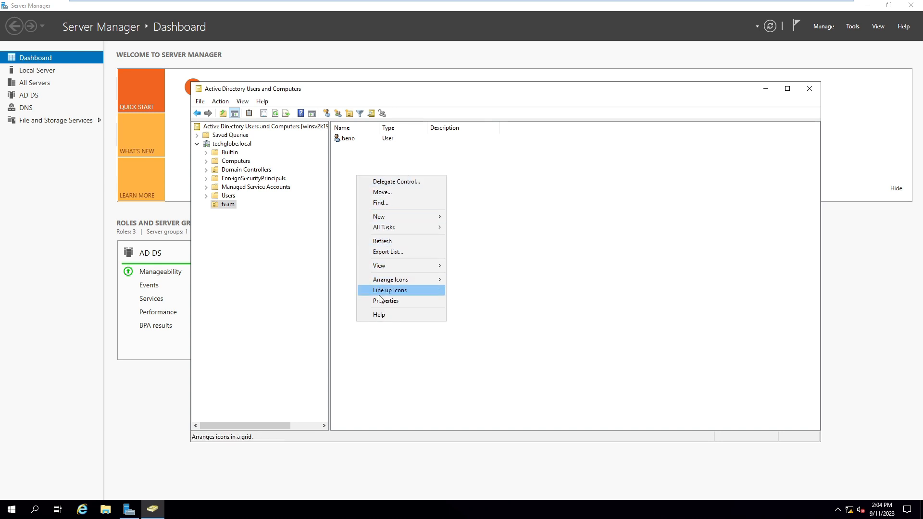
mouse_move(387, 217)
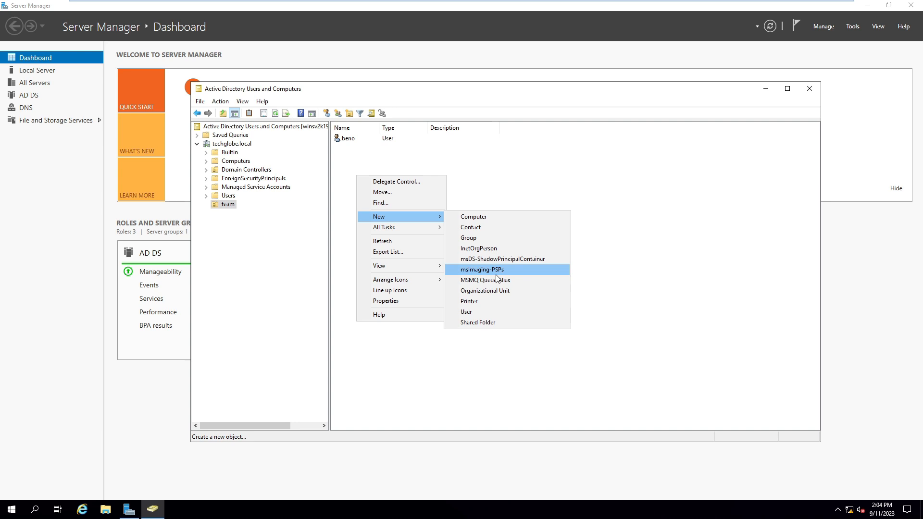
click(483, 313)
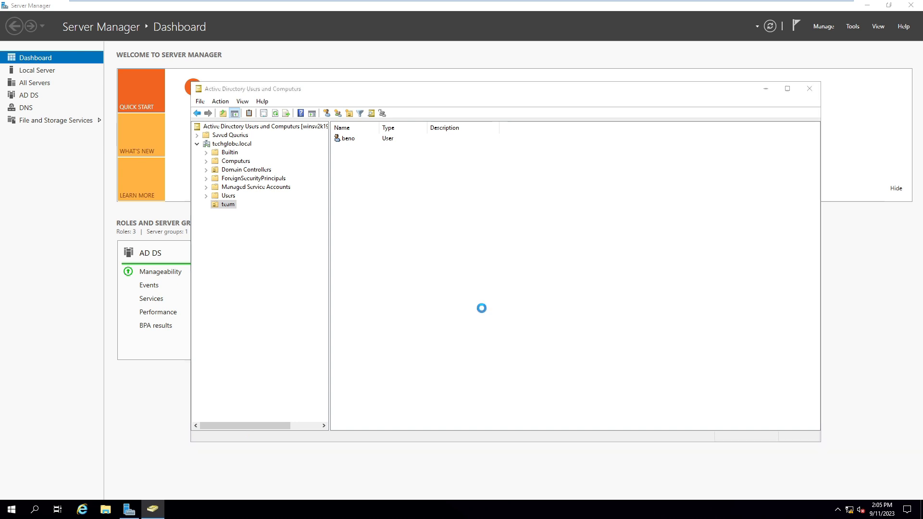
drag(310, 100, 536, 160)
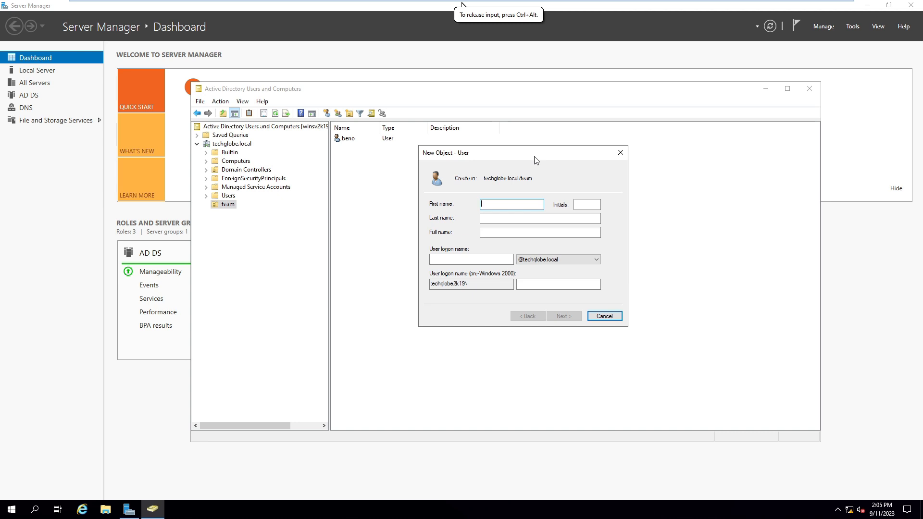
drag(536, 160, 616, 186)
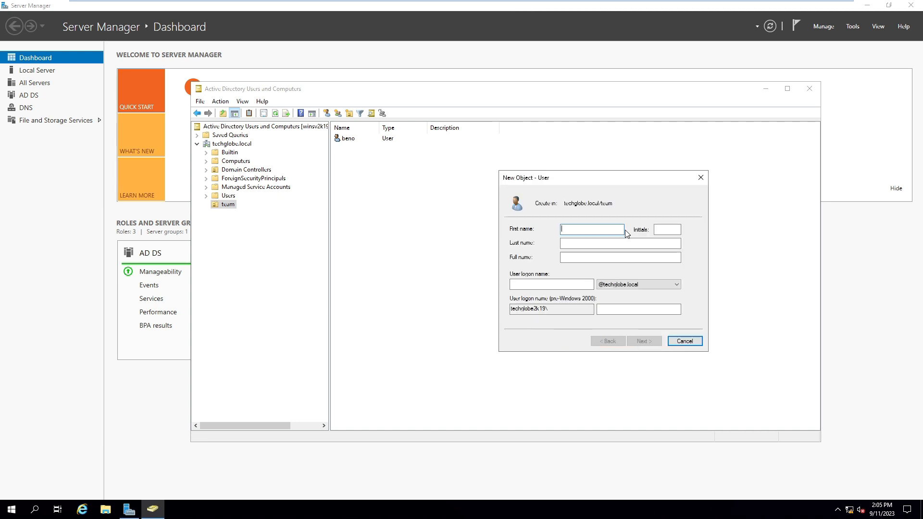
text(stea)
key(Tab)
key(Tab)
key(Tab)
key(Tab)
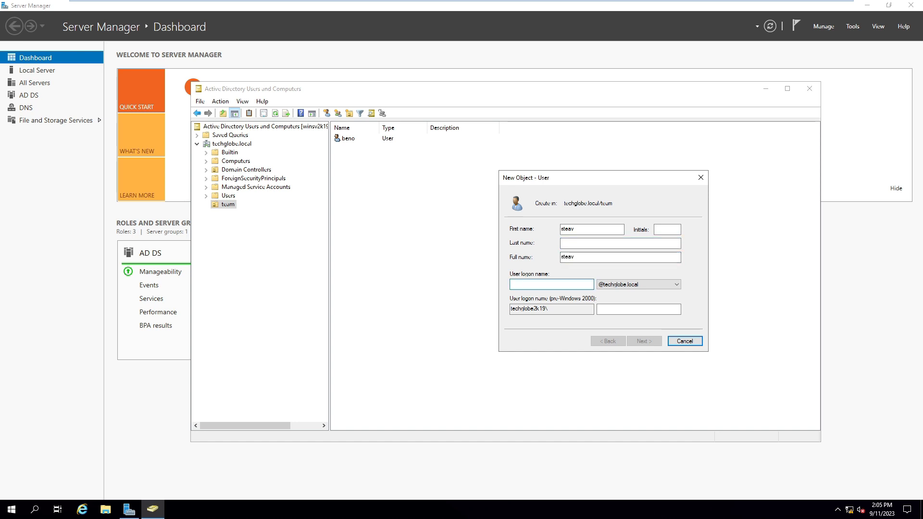
text(man)
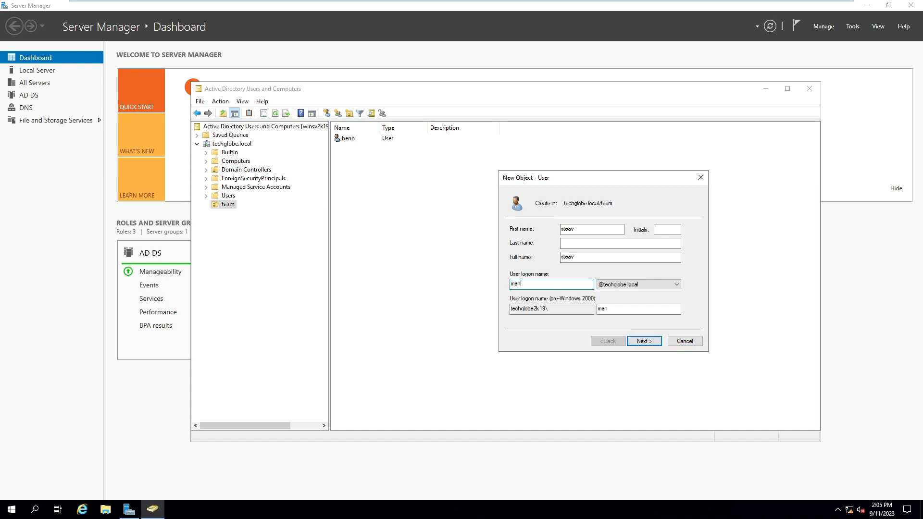
text(ager)
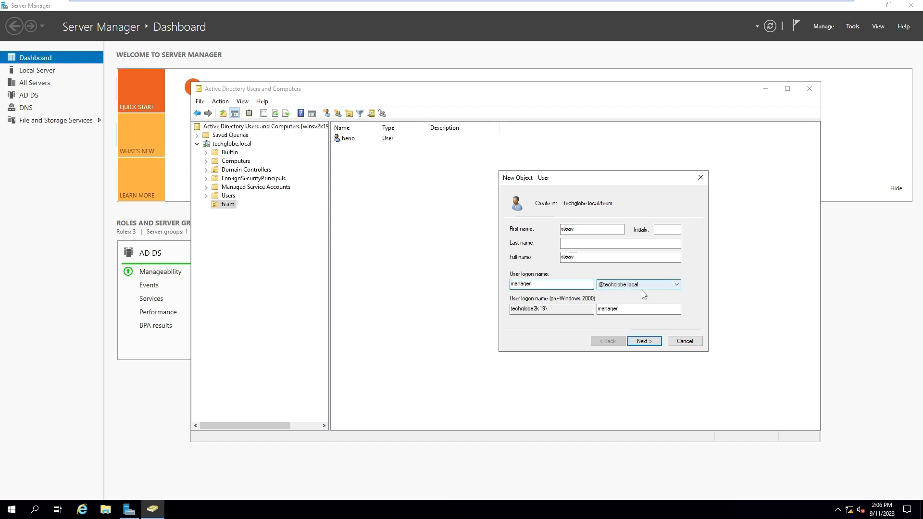
click(639, 342)
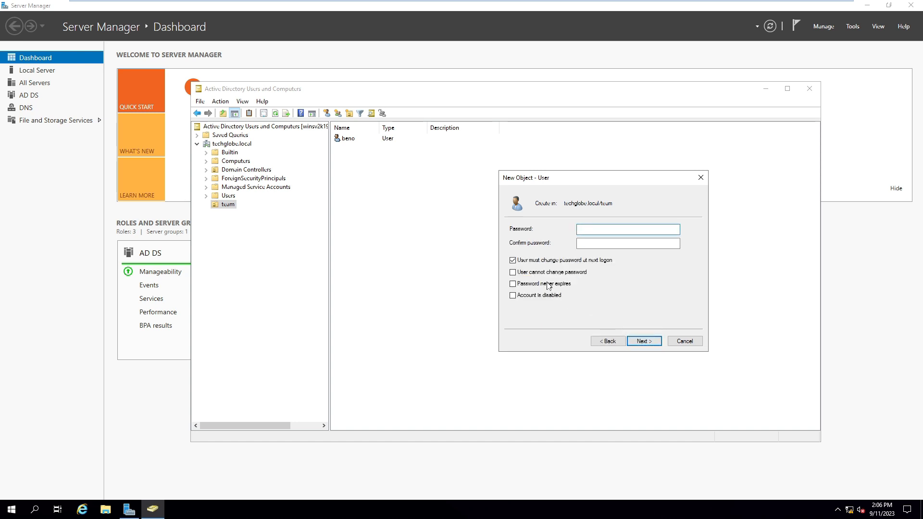
Step: Give steav a password without forced change at next logon, and finish the account
click(513, 260)
click(607, 230)
text(***)
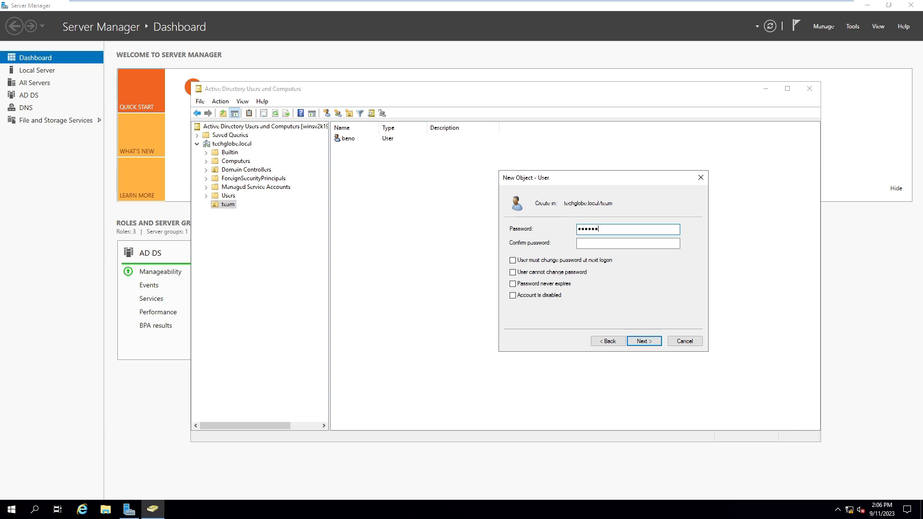
key(BackSpace)
key(BackSpace)
key(BackSpace)
text(*********)
key(Tab)
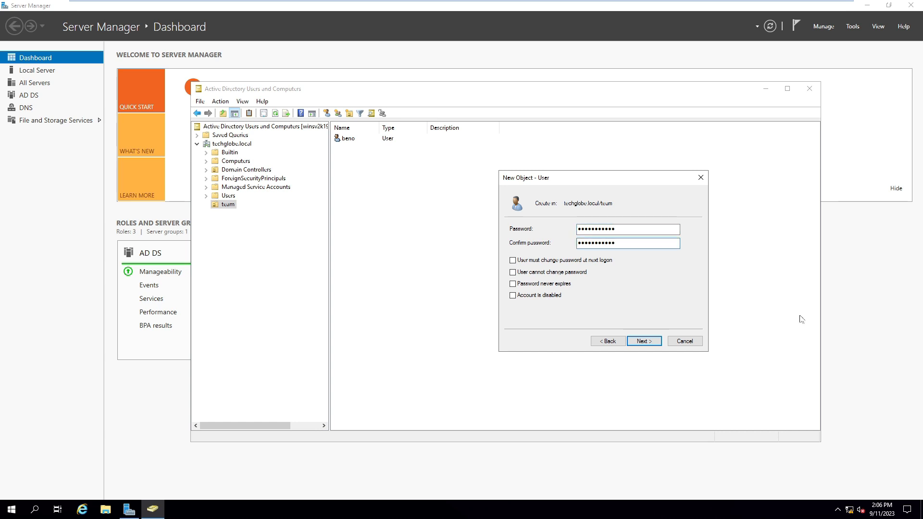
click(640, 343)
right_click(453, 225)
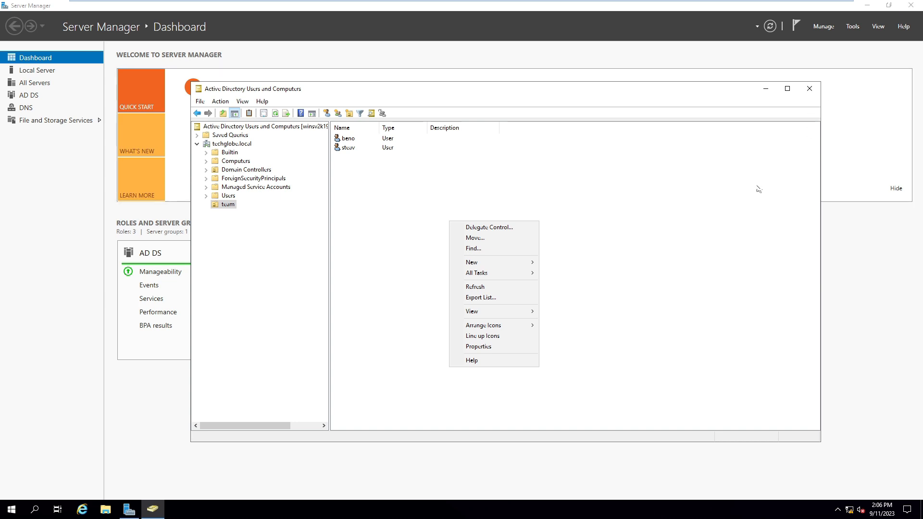
Step: Create the Global security group 'office' in team and sort the OU's objects by type
click(668, 194)
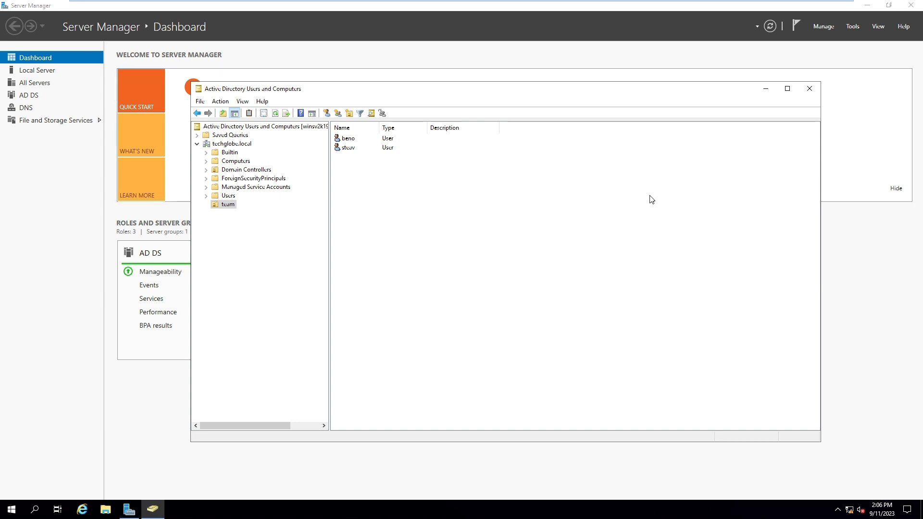
right_click(394, 201)
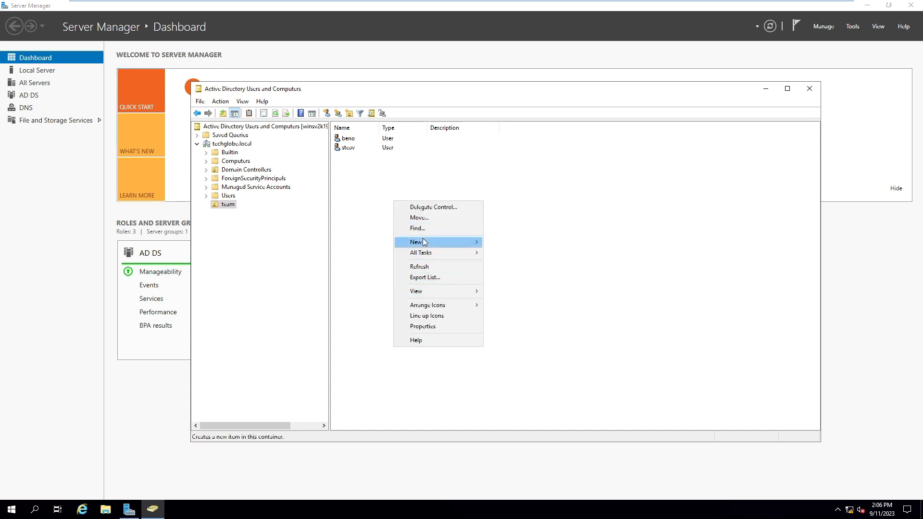
mouse_move(423, 242)
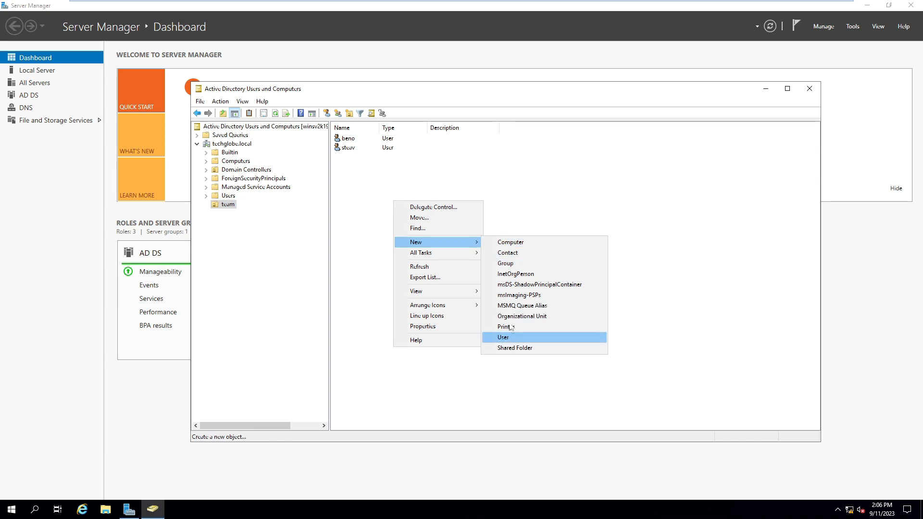
click(509, 263)
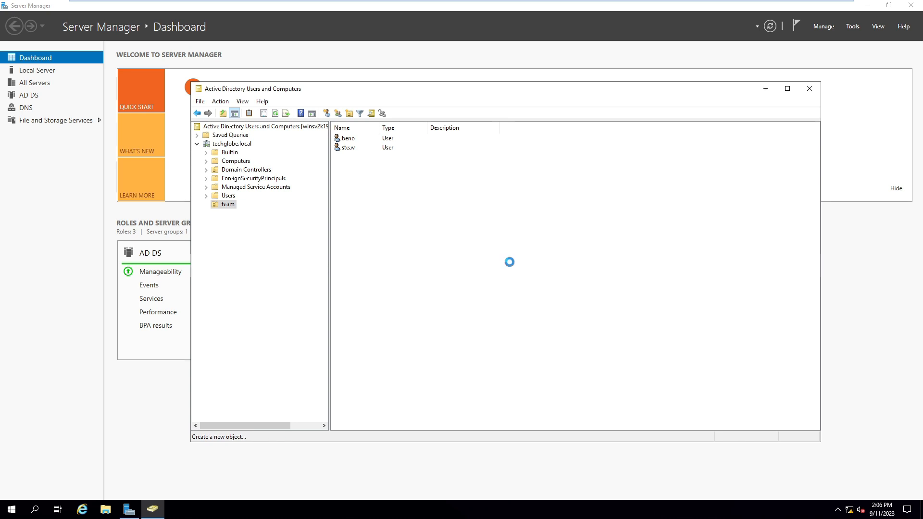
drag(284, 103, 591, 175)
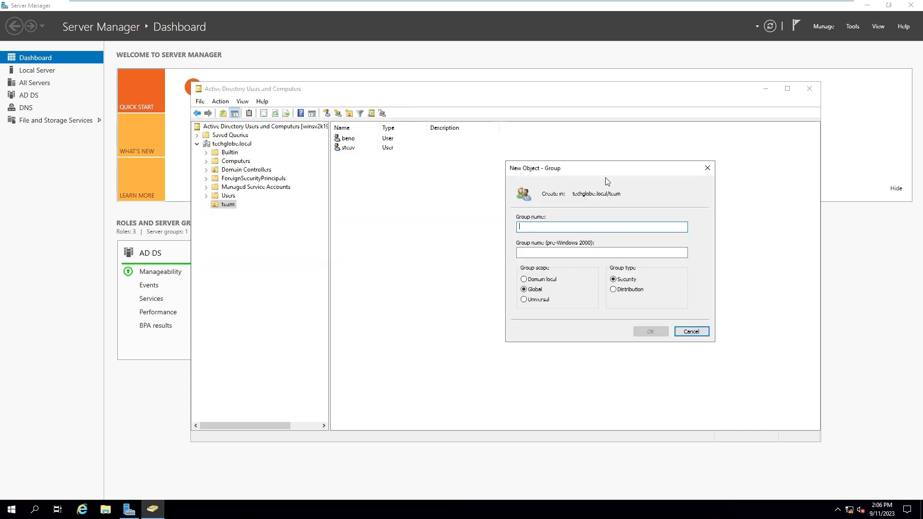
text(office)
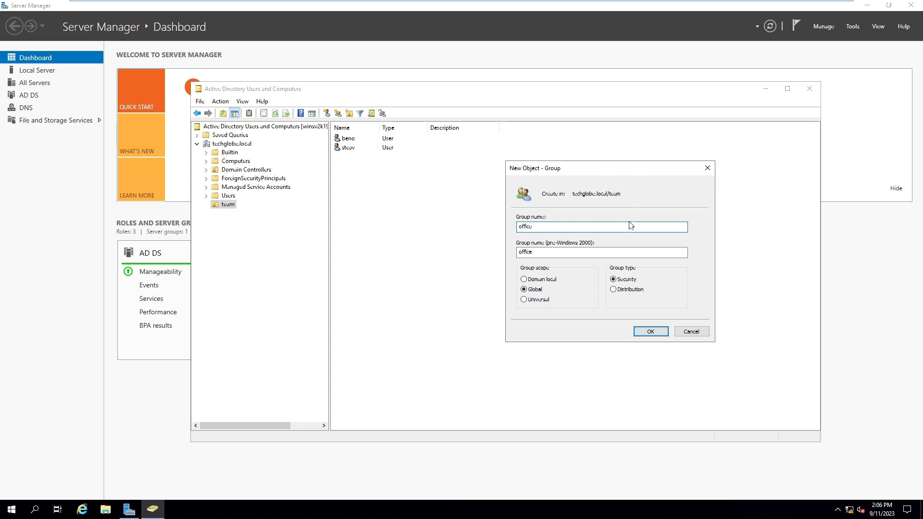
click(649, 330)
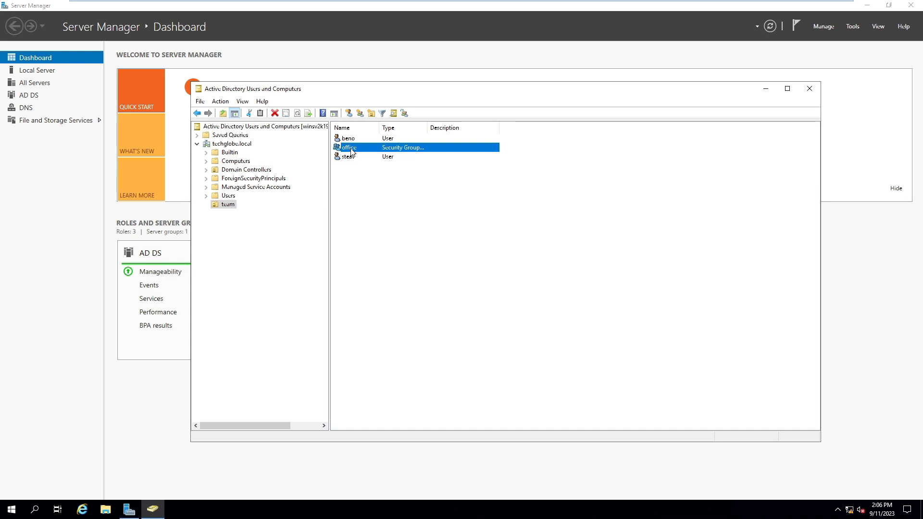
drag(427, 130, 547, 130)
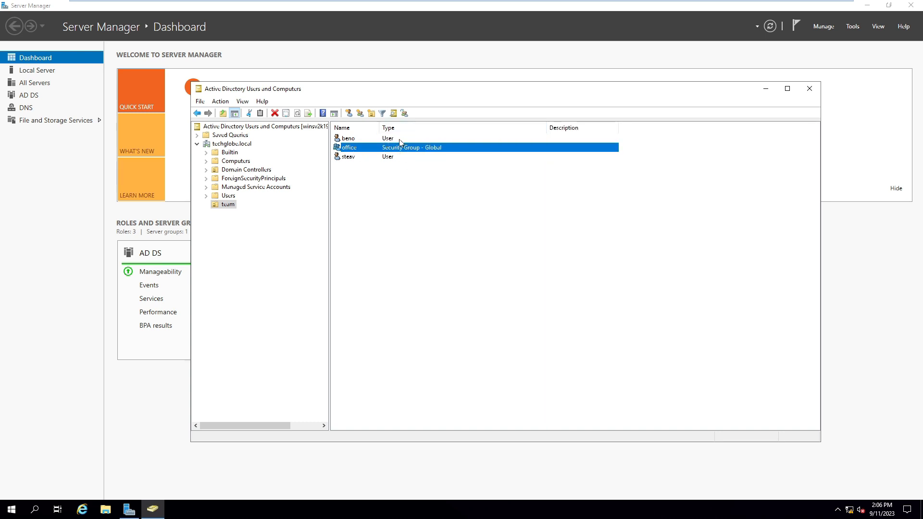
click(394, 129)
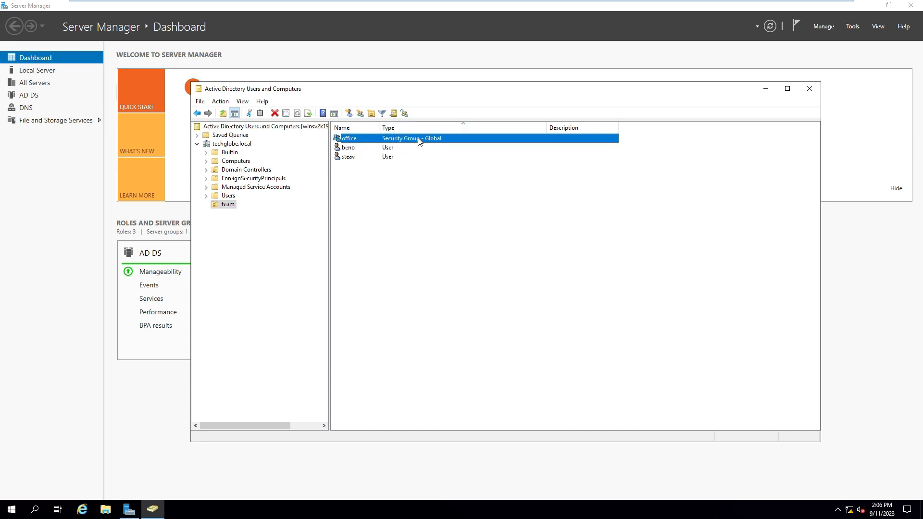
Step: Add users beno and steav as members of the office group and save
double_click(418, 138)
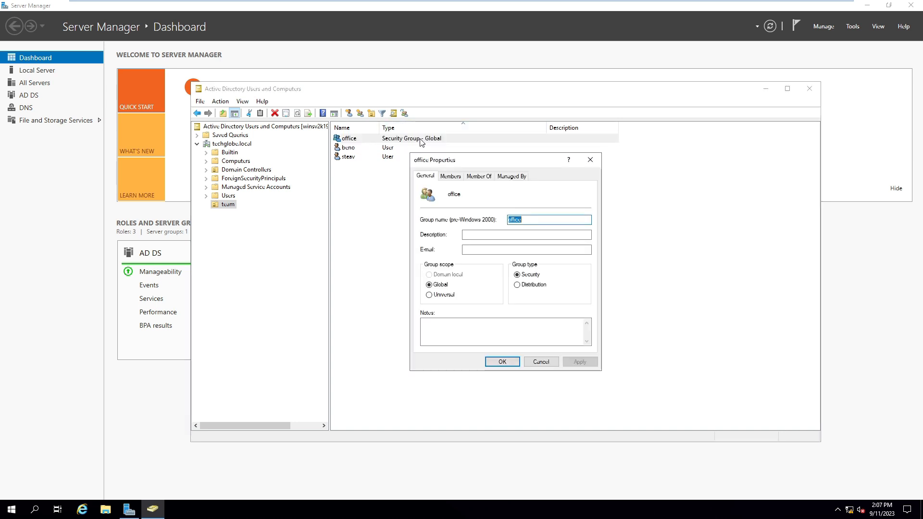
click(455, 179)
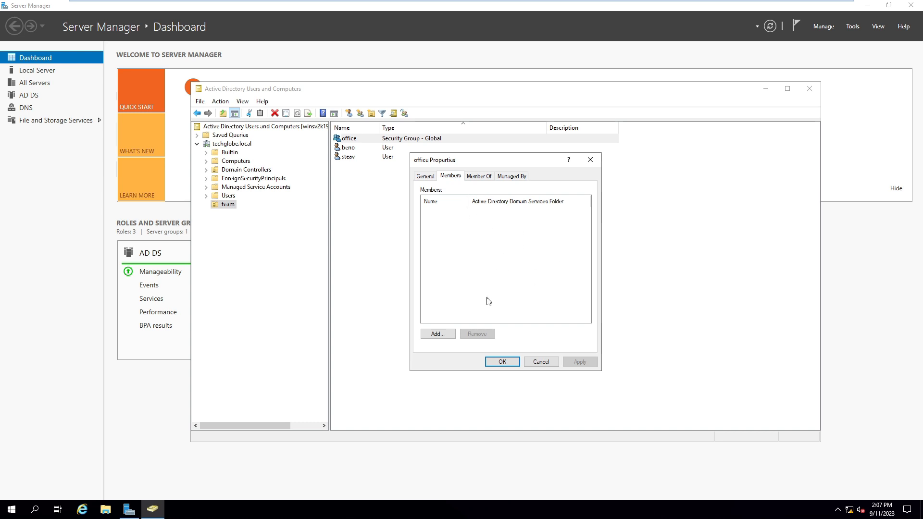
click(444, 333)
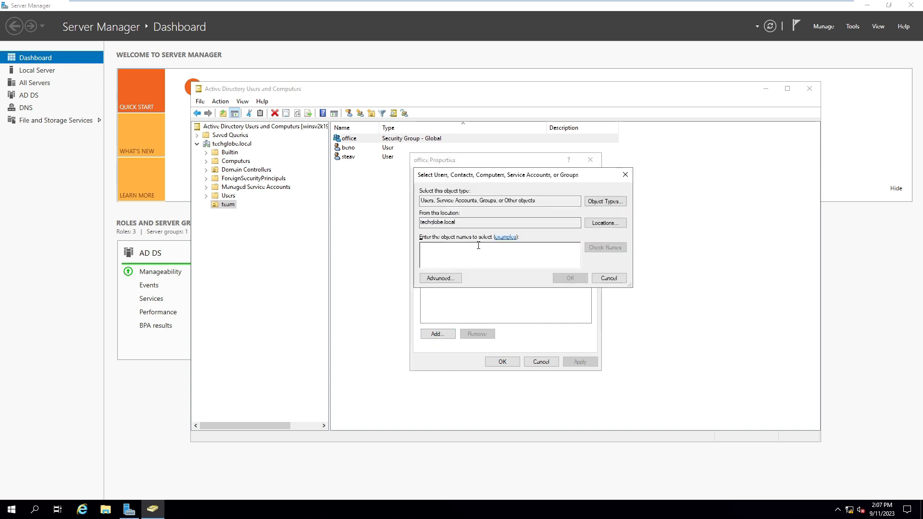
text(be)
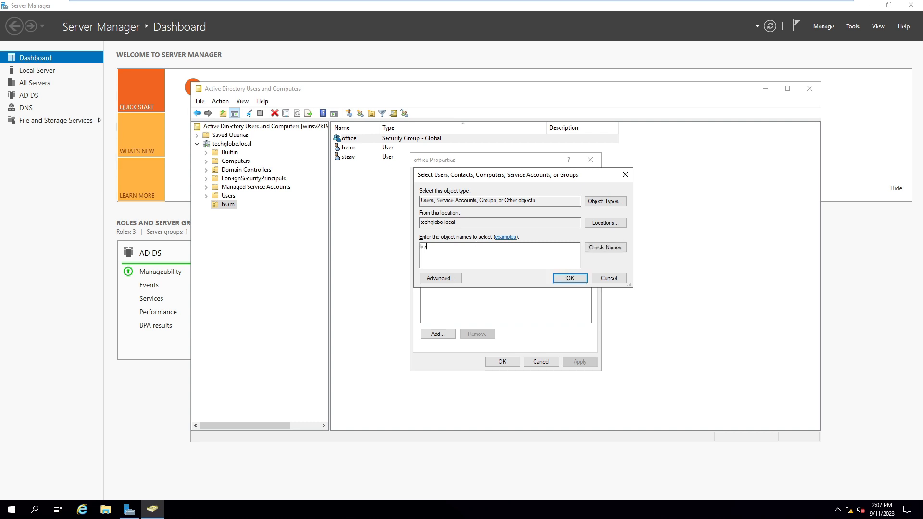
key(ctrl+k)
click(562, 280)
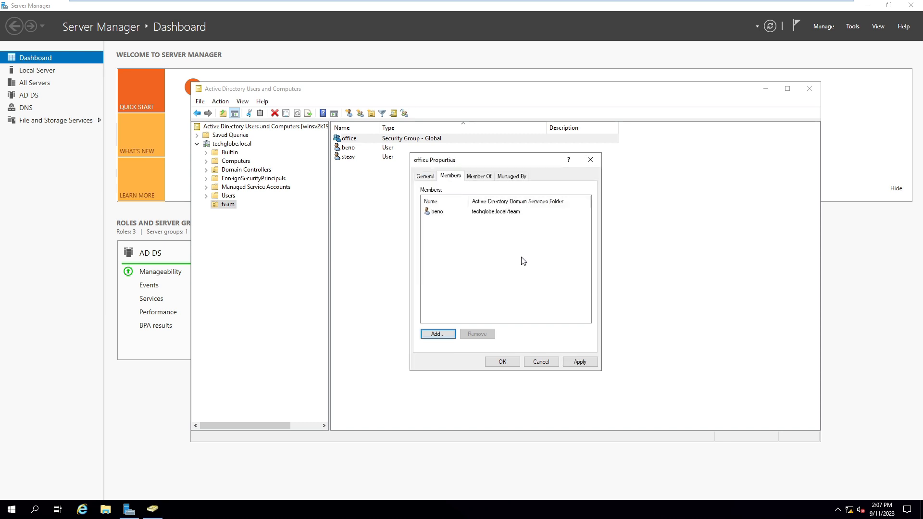
click(442, 333)
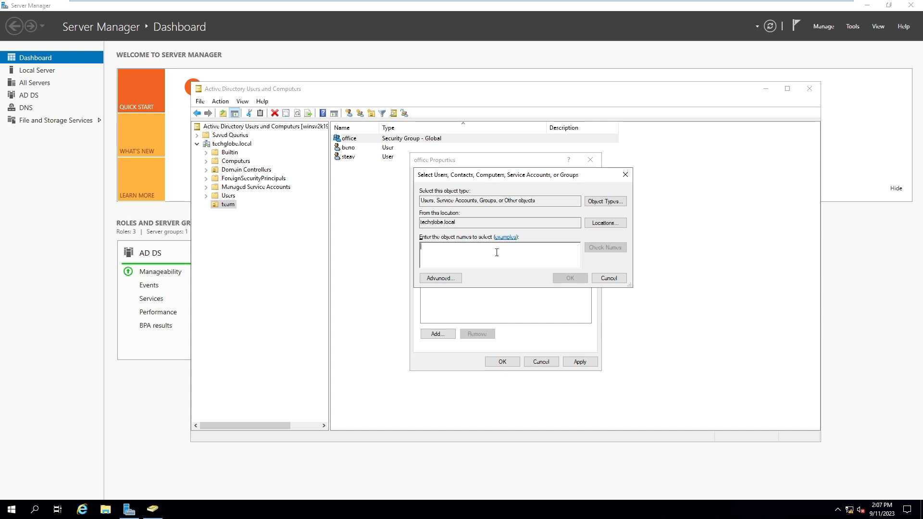
text(ste)
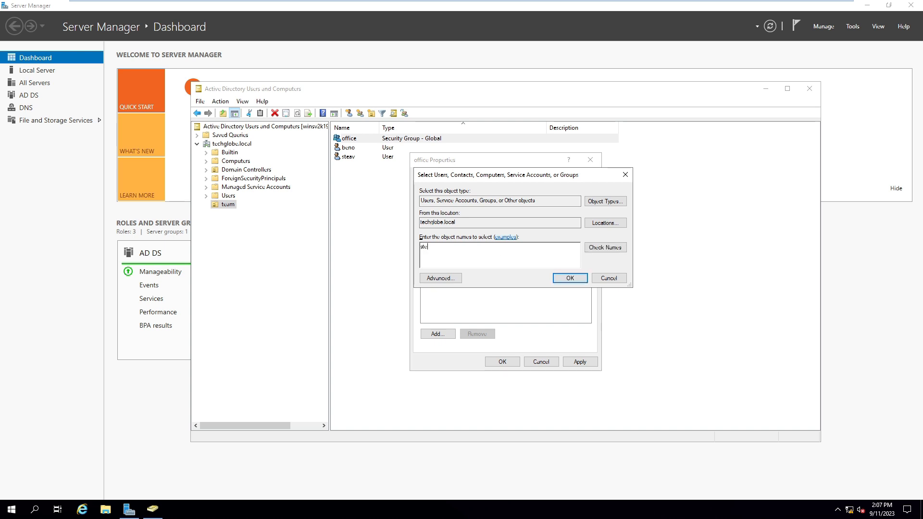
text(av)
click(605, 247)
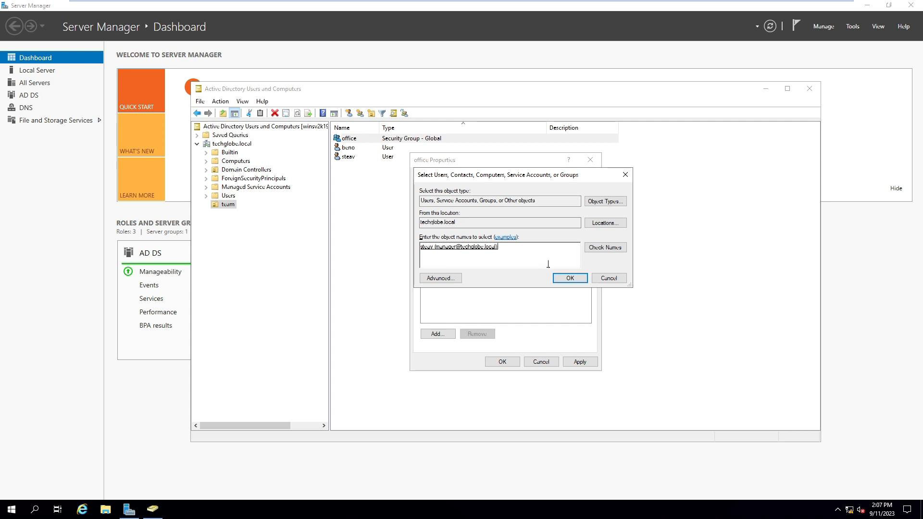
click(570, 277)
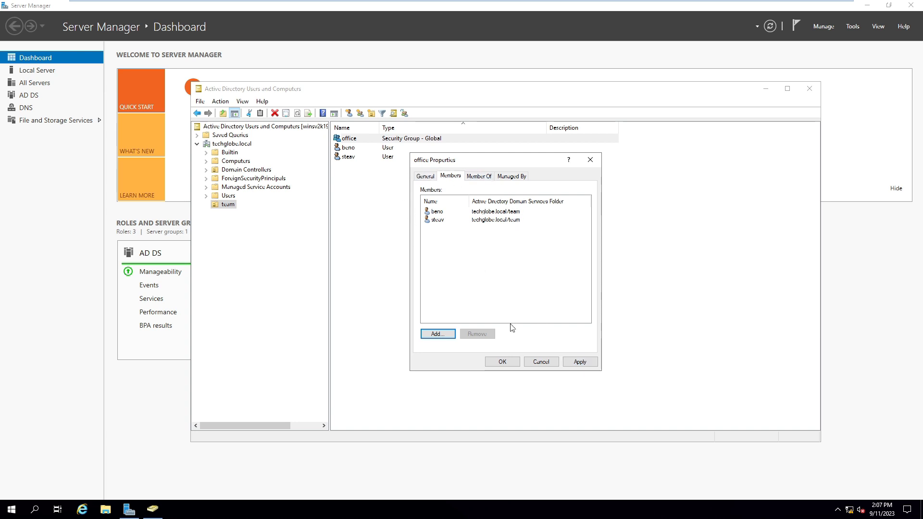
click(502, 362)
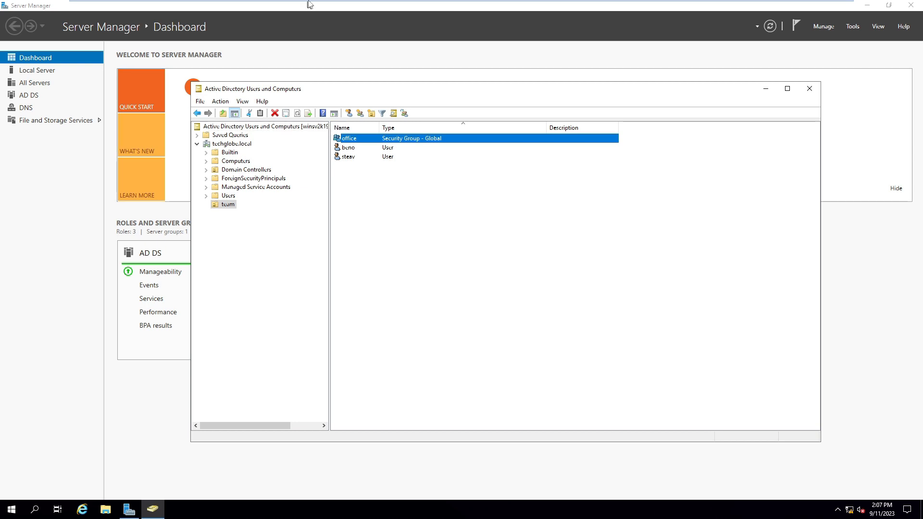
Step: Run ncpa.cpl on the Windows 10 client to open Network Connections
mouse_move(309, 1)
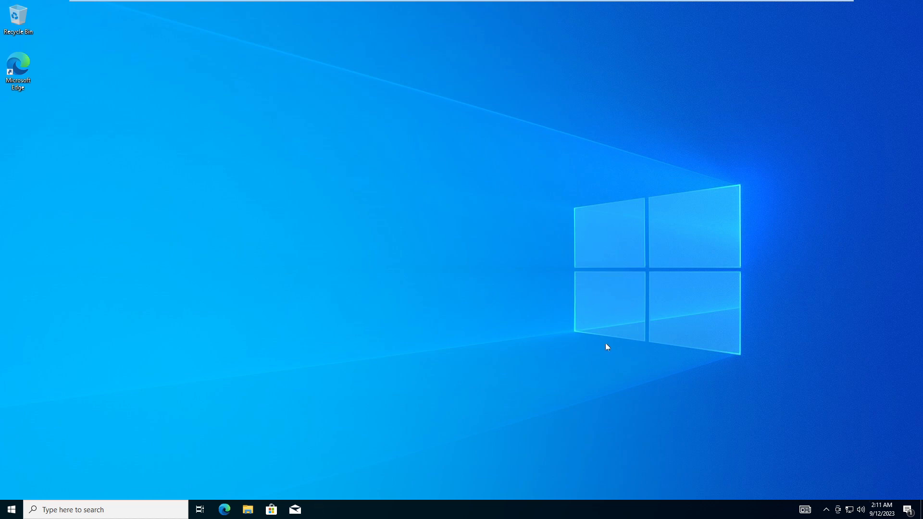
key(super+r)
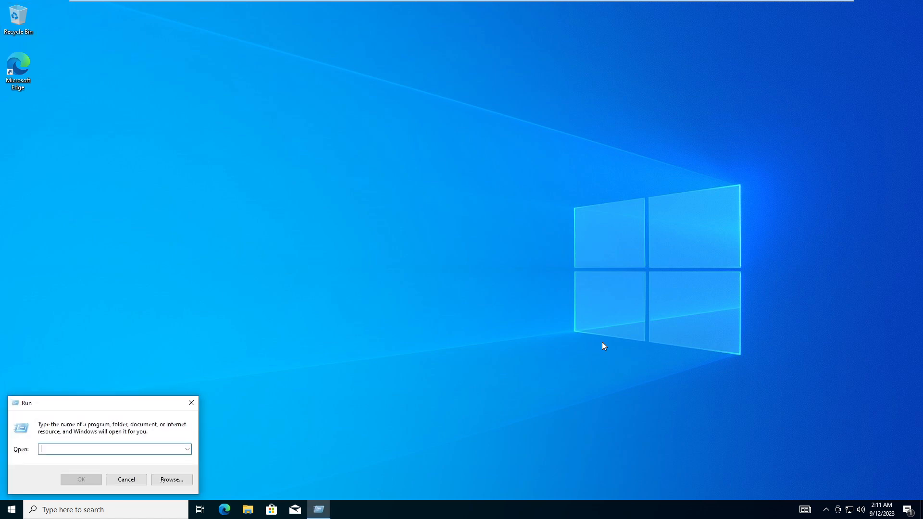
text(c)
key(BackSpace)
text(ncp)
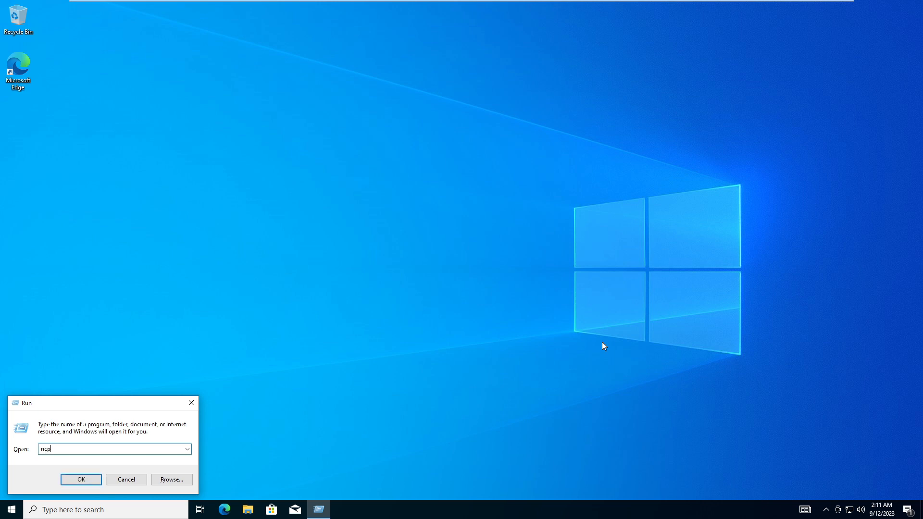
text(a.cpl)
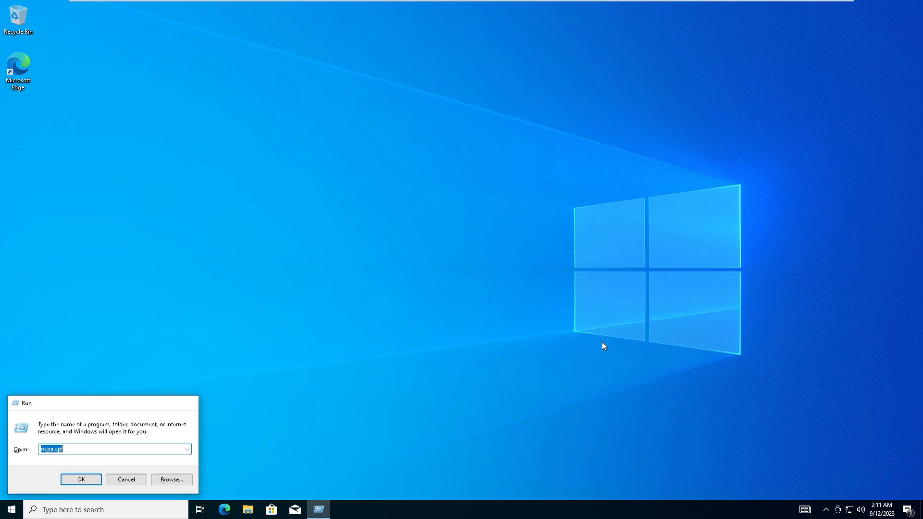
key(Return)
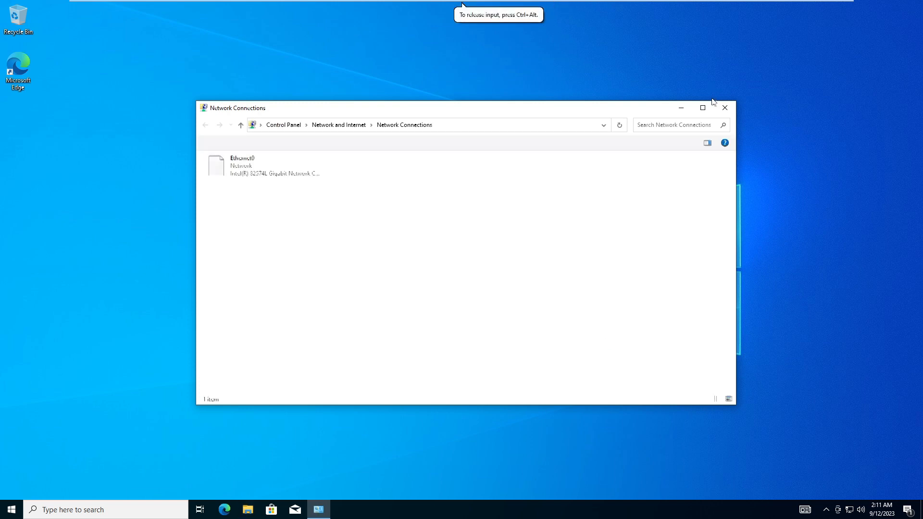
Step: Maximize Network Connections and open the Ethernet0 adapter's IPv4 properties
click(703, 107)
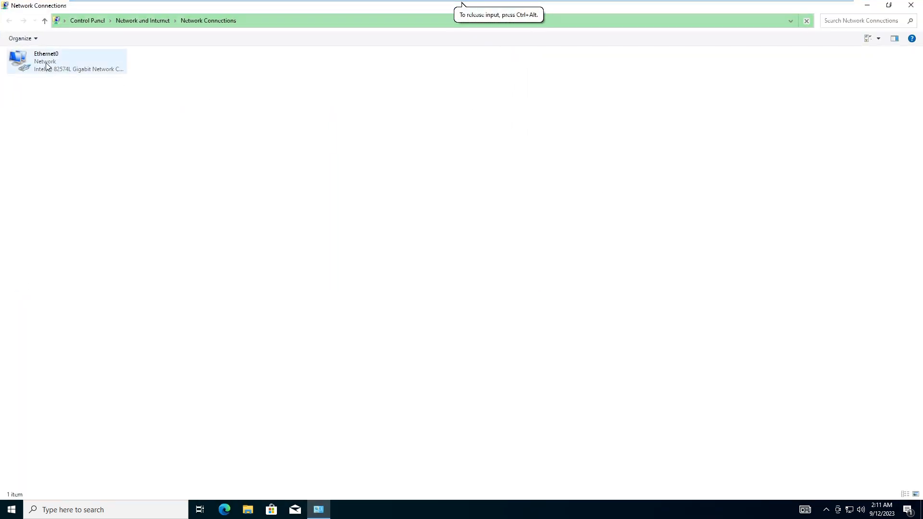
right_click(47, 63)
click(70, 153)
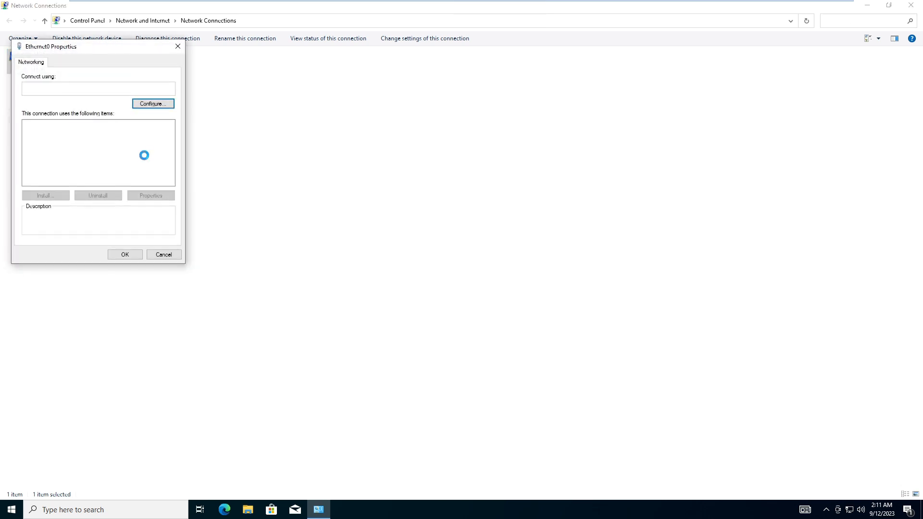
double_click(118, 152)
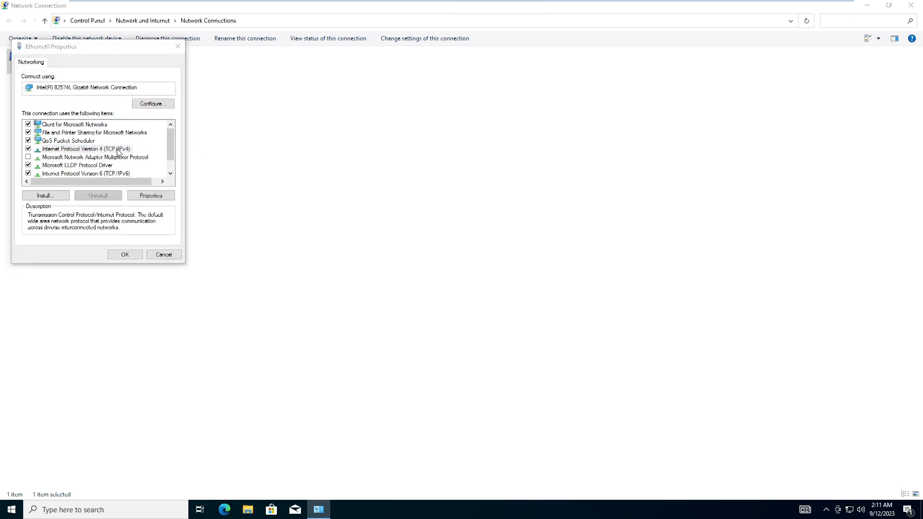
Step: Set static IP 192.168.60.133, mask 255.255.255.0, no gateway, DNS 192.168.60.131
click(71, 153)
click(133, 162)
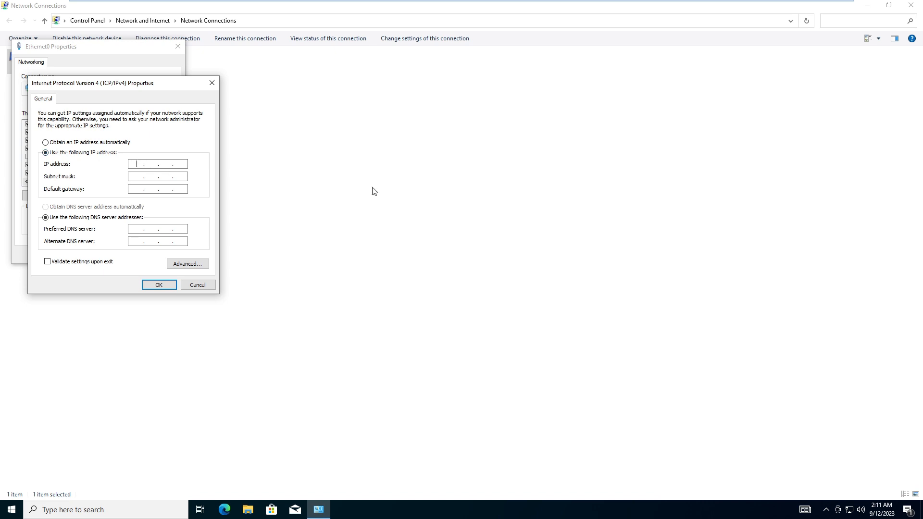
text(192 . 168 . 60 . 133)
key(Tab)
key(Tab)
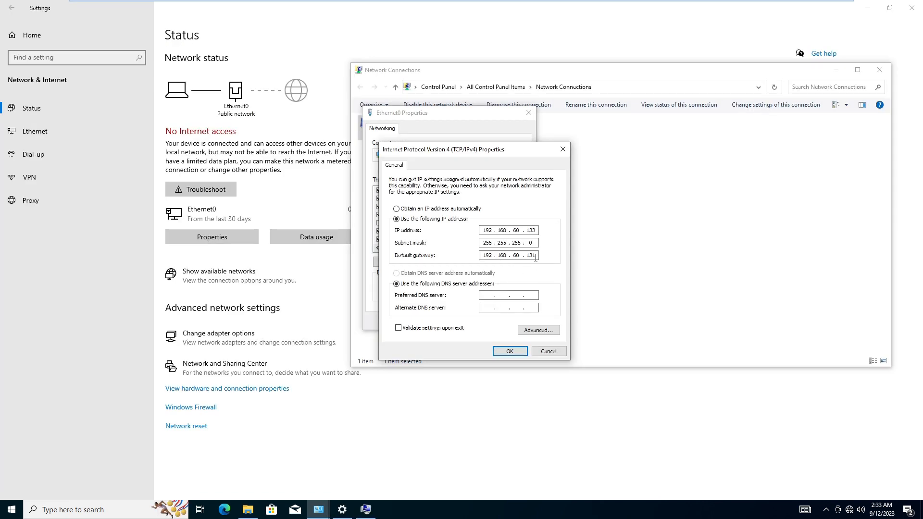
key(BackSpace)
key(BackSpace)
key(BackSpace)
key(BackSpace)
key(BackSpace)
key(BackSpace)
key(BackSpace)
key(BackSpace)
key(BackSpace)
key(BackSpace)
click(491, 296)
text(192 . 168 . 60 . 131)
click(504, 356)
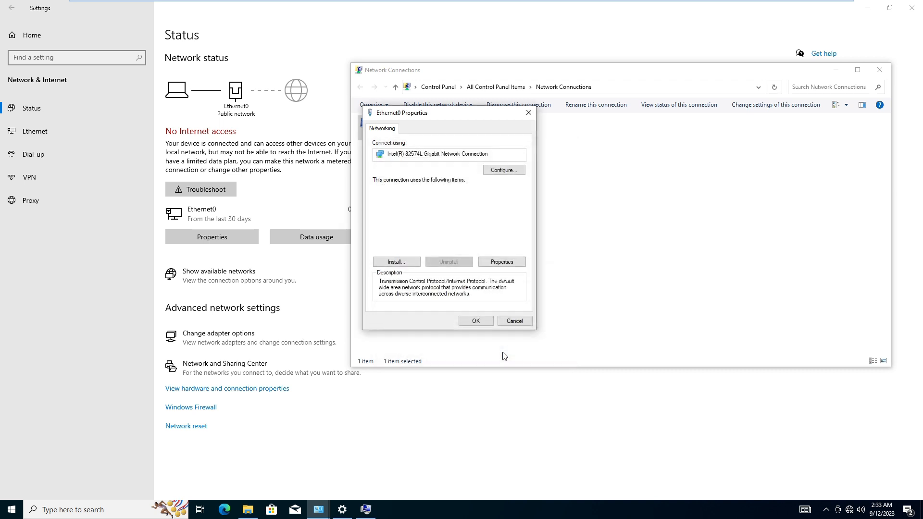
click(482, 324)
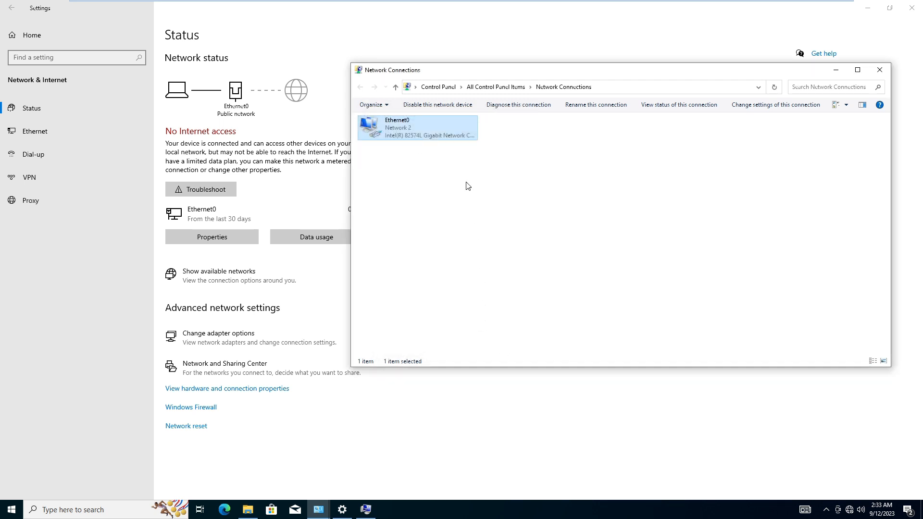
key(alt+Tab)
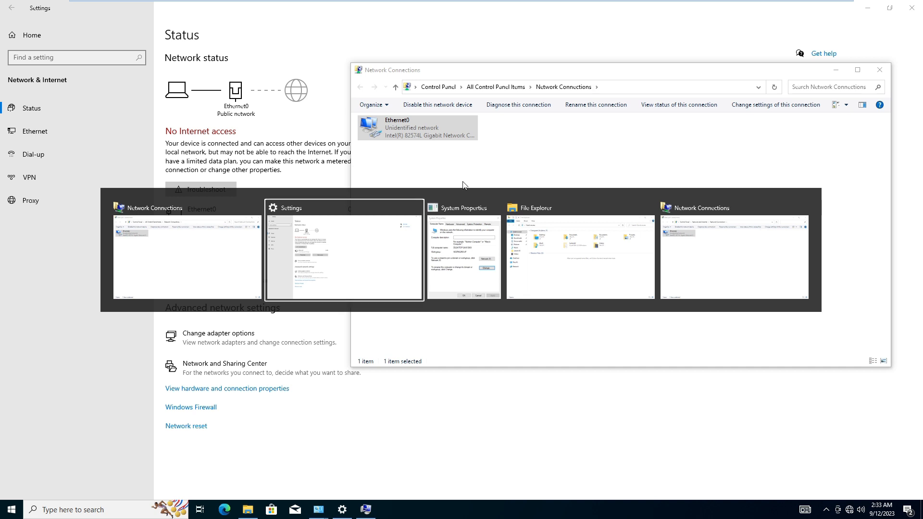
Step: Join the computer to techglobe.local using the domain administrator account and its password
key(Tab)
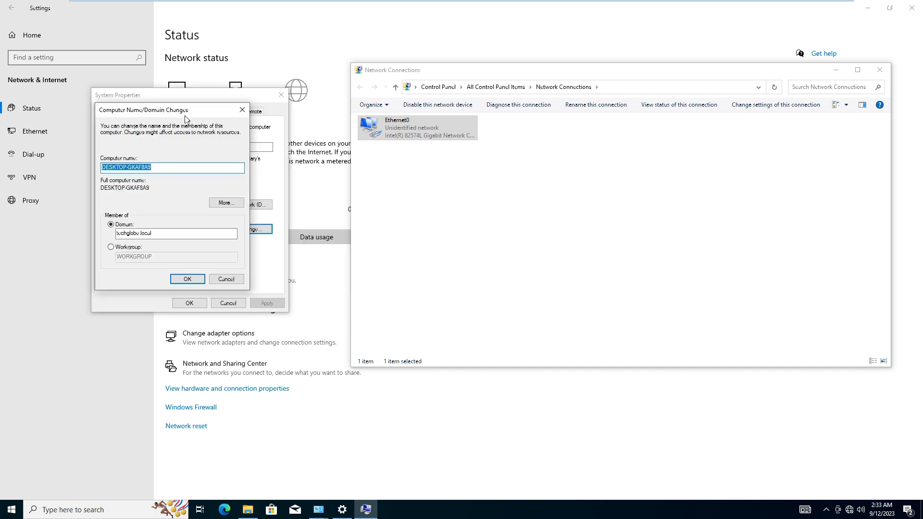
click(132, 234)
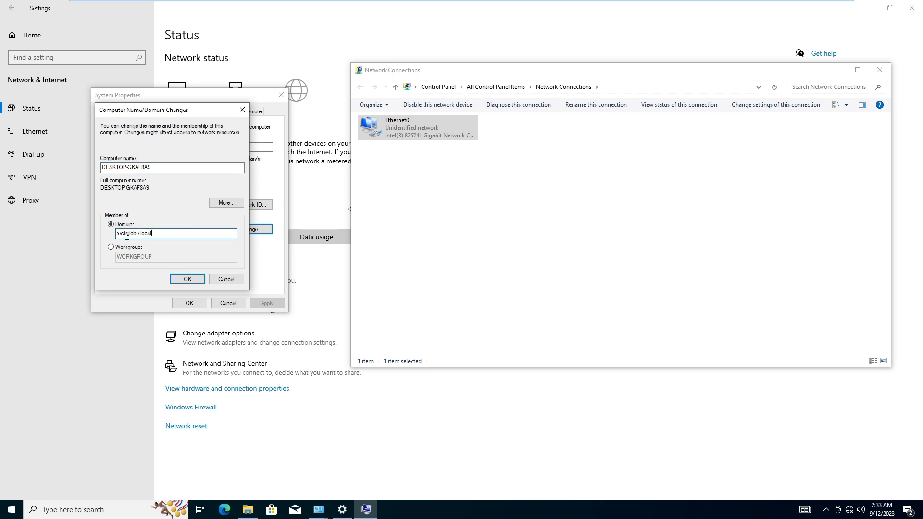
click(187, 279)
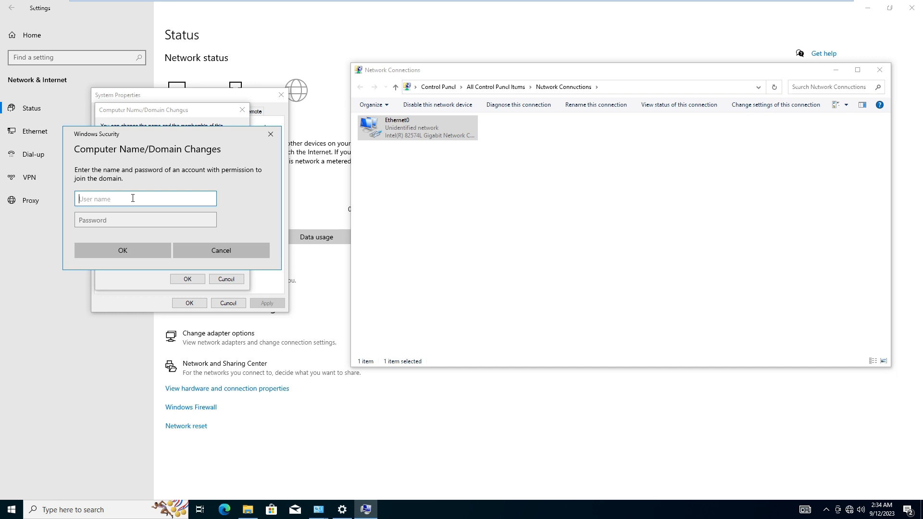
text(administrator)
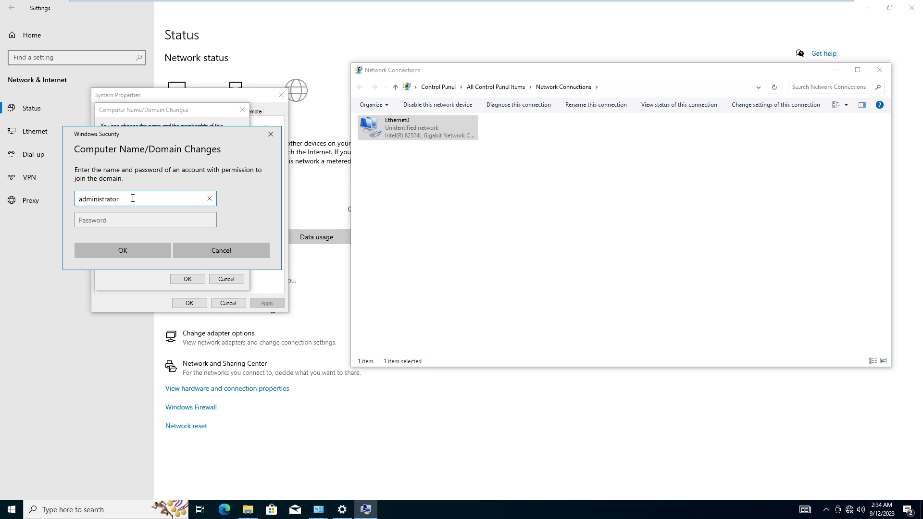
click(120, 219)
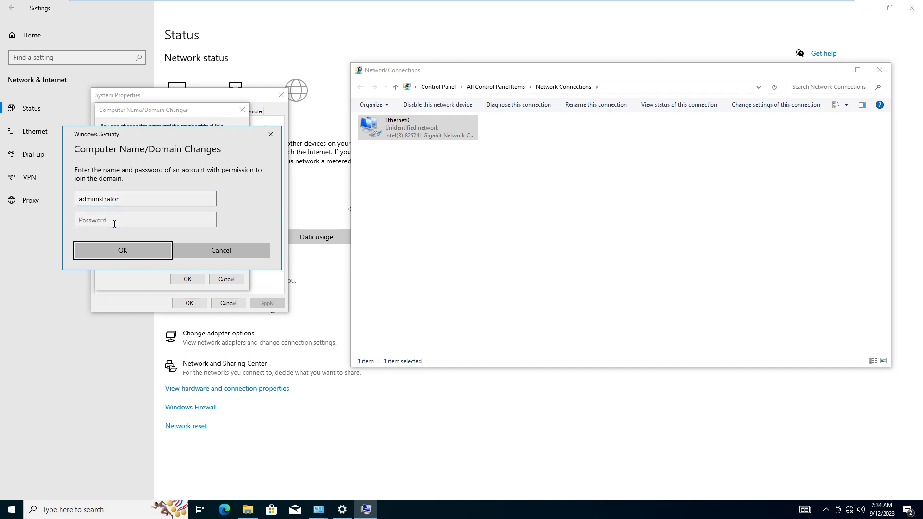
click(114, 224)
text(P@ssw0rd)
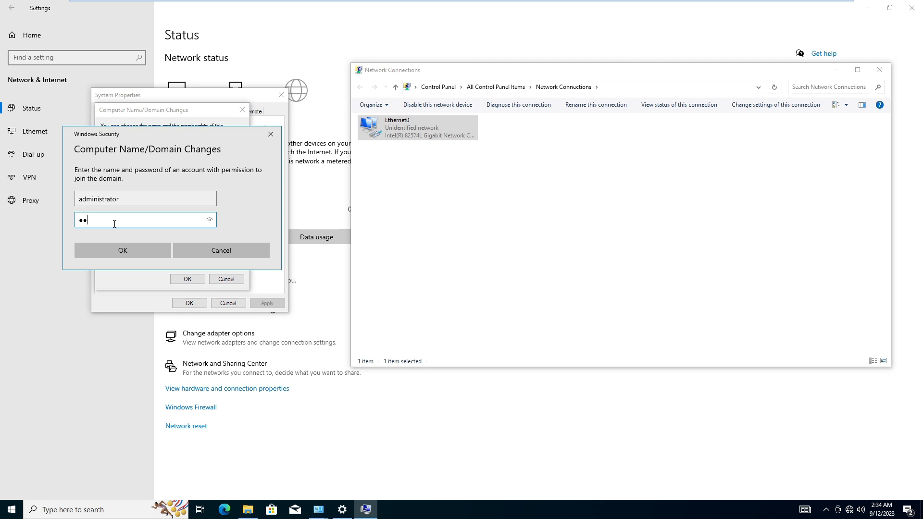
text(123)
key(Return)
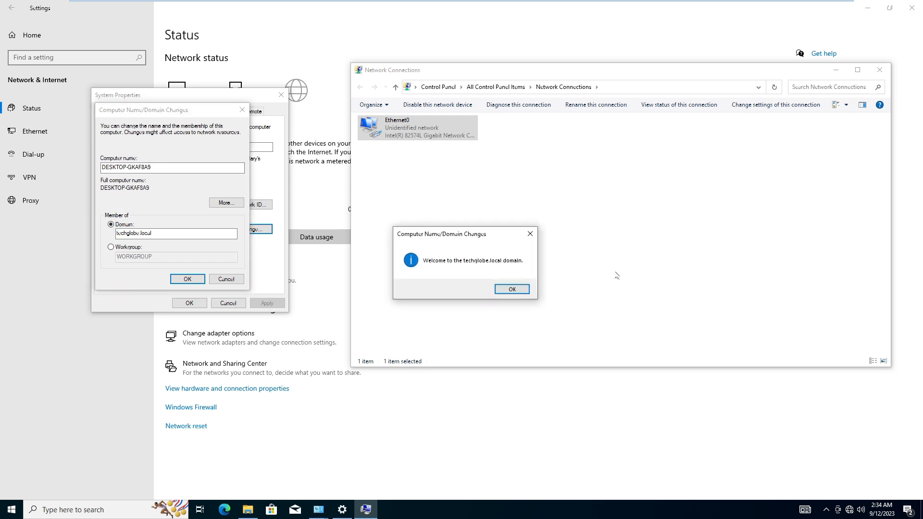
Step: Acknowledge the domain welcome and restart notices, then close System Properties
click(512, 289)
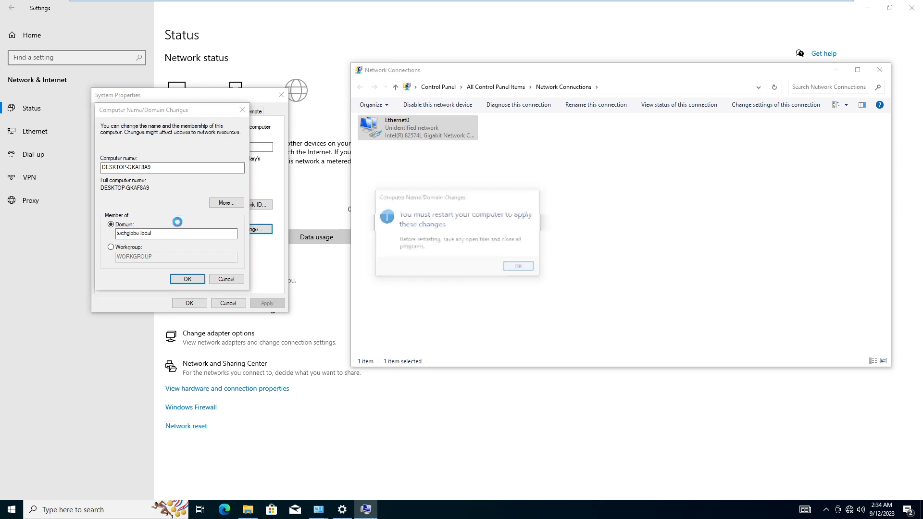
click(518, 269)
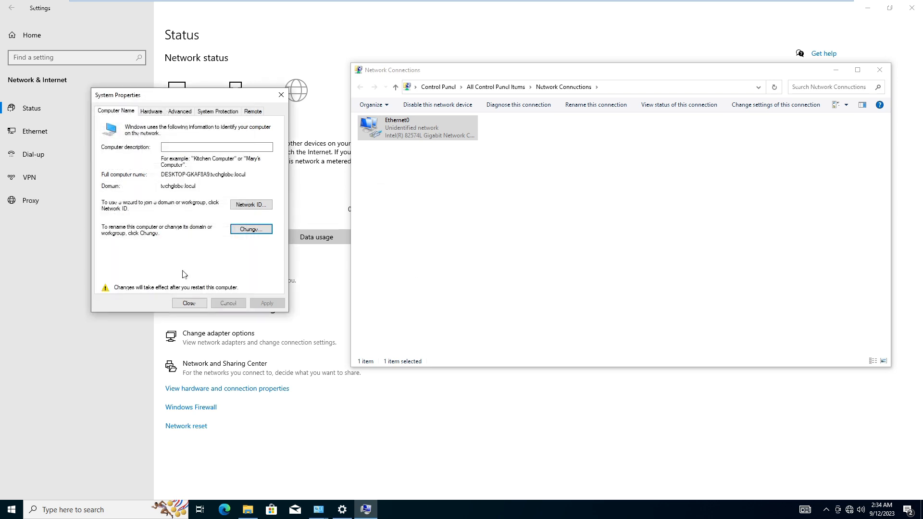
click(189, 303)
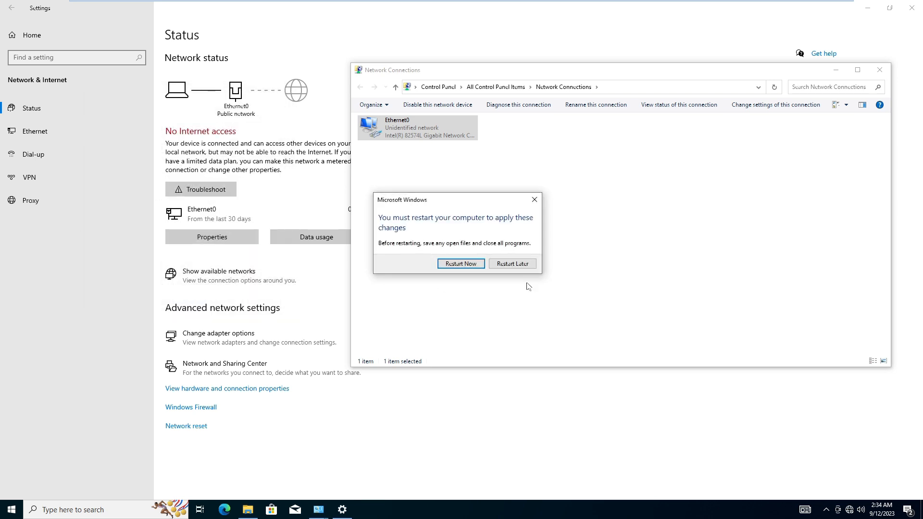
Step: Restart the Windows 10 PC to finish the domain join, and bring up Server Manager maximized
click(456, 265)
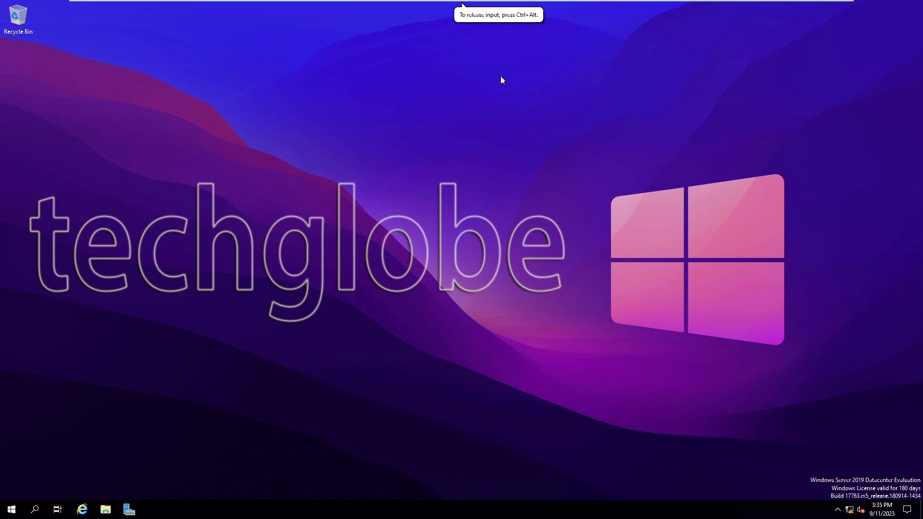
click(133, 513)
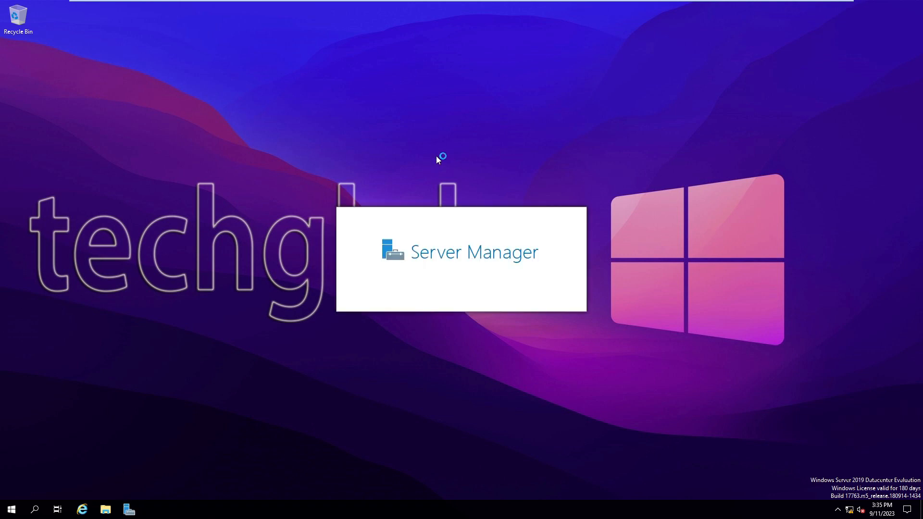
mouse_move(360, 1)
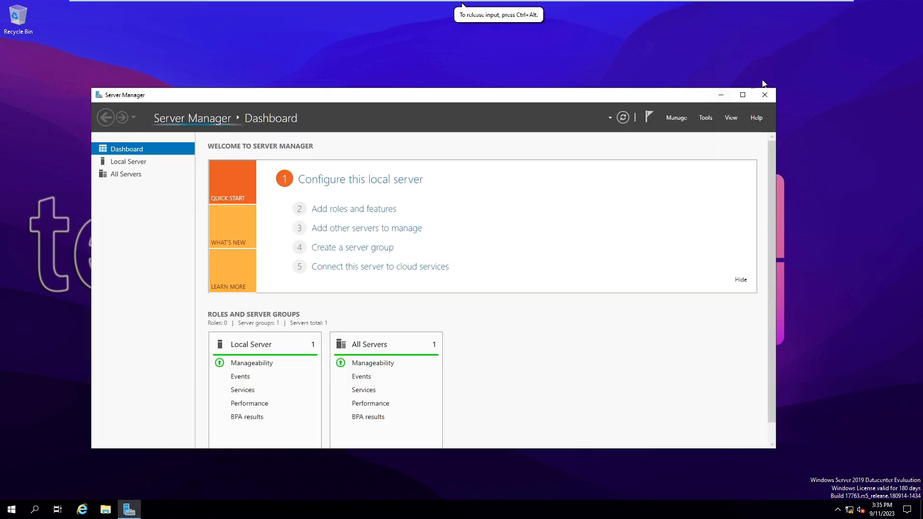
click(742, 96)
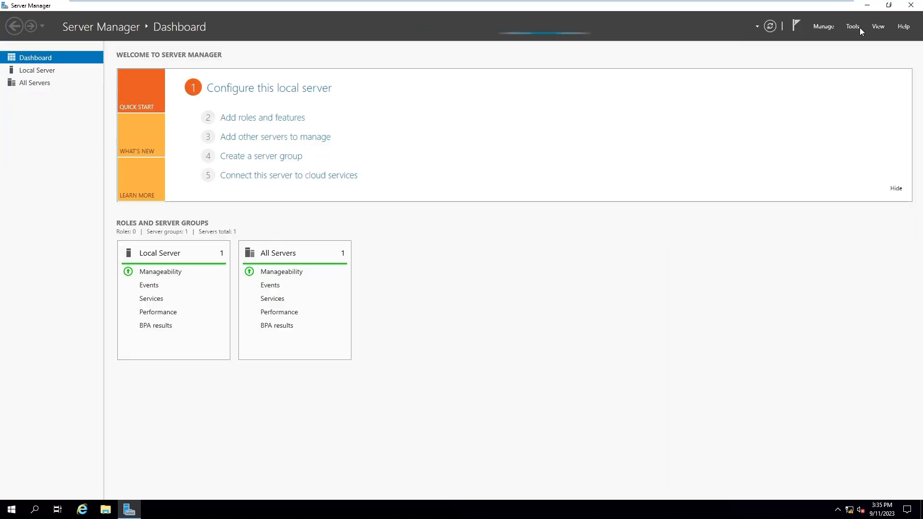
Step: Check the second team user's logon name in Active Directory Users and Computers, then return to Windows 10
click(853, 27)
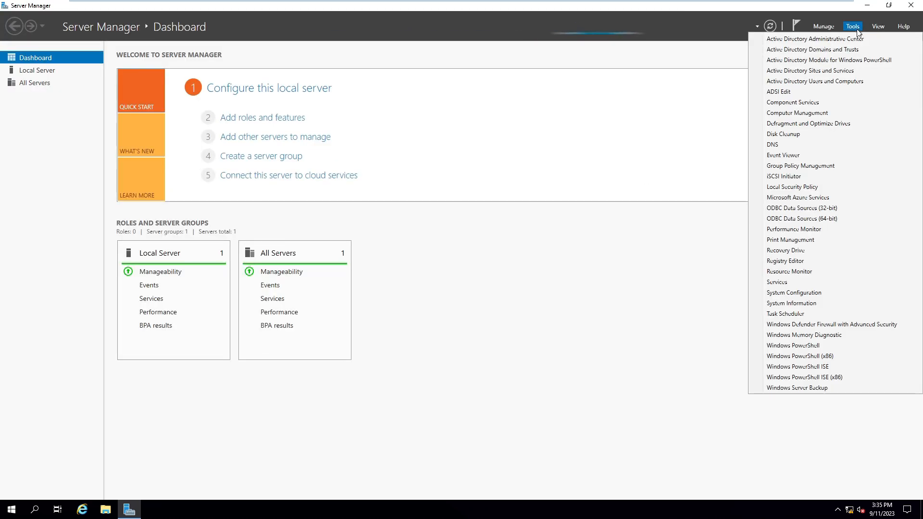
click(844, 82)
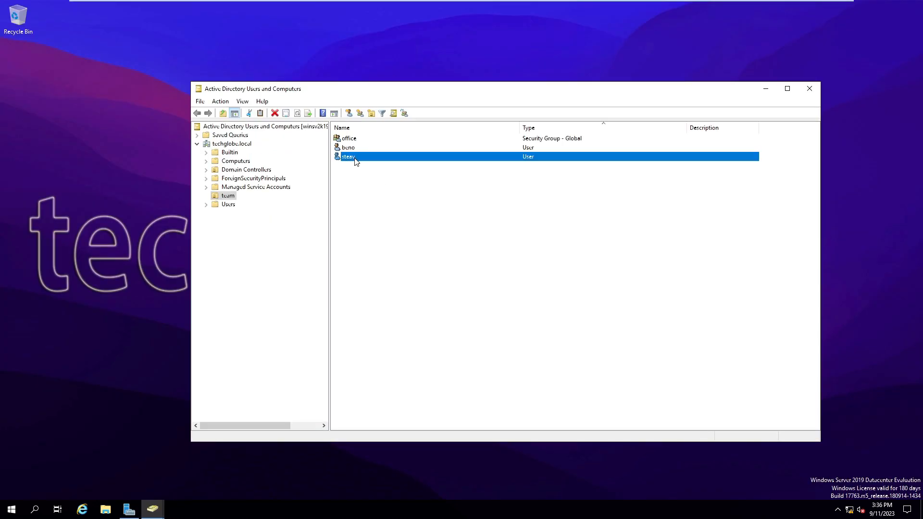
right_click(355, 162)
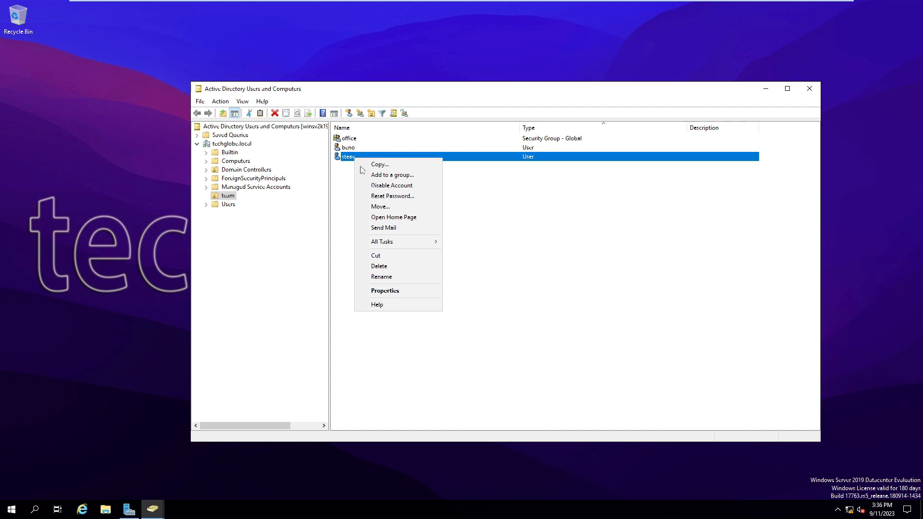
click(385, 291)
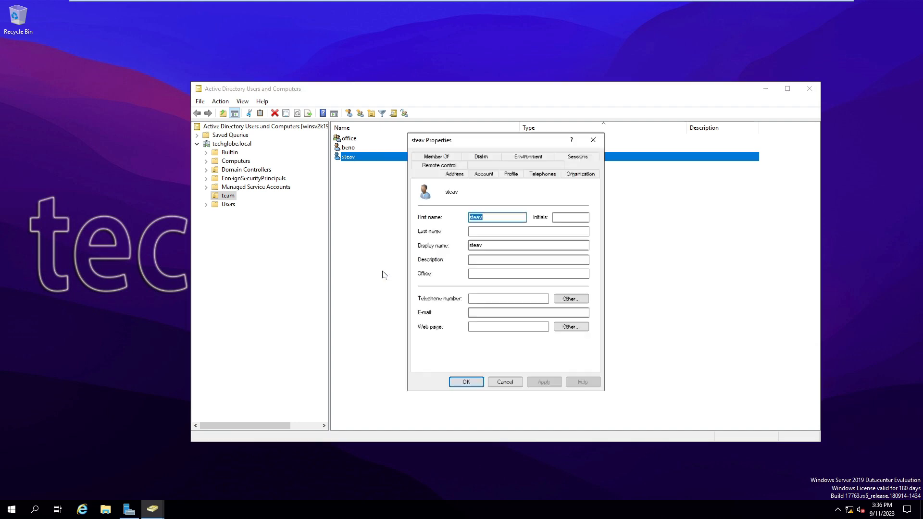
click(483, 175)
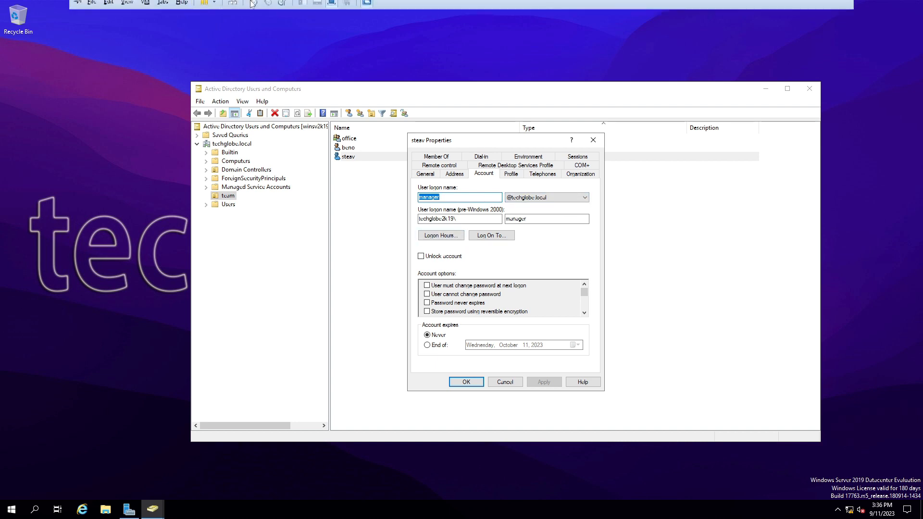
click(247, 6)
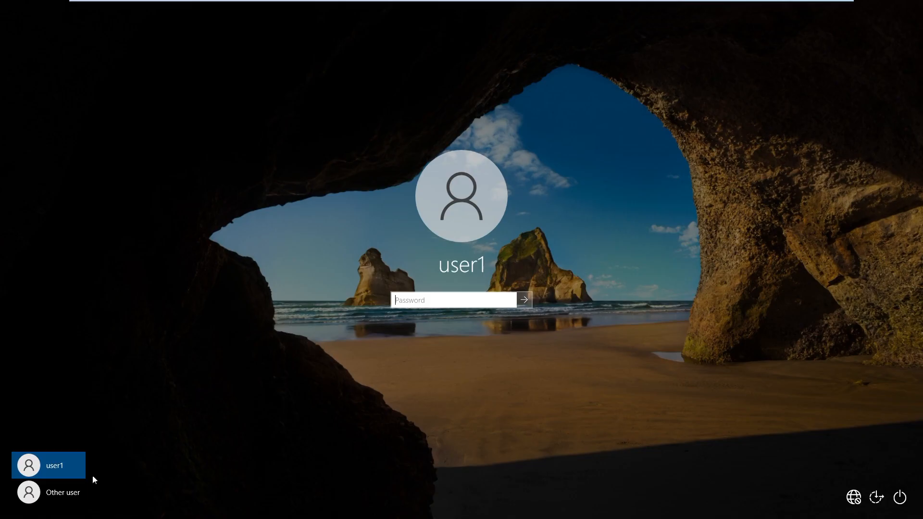
Step: Sign in via Other user with the team user's techglobe.local logon name and password
click(64, 489)
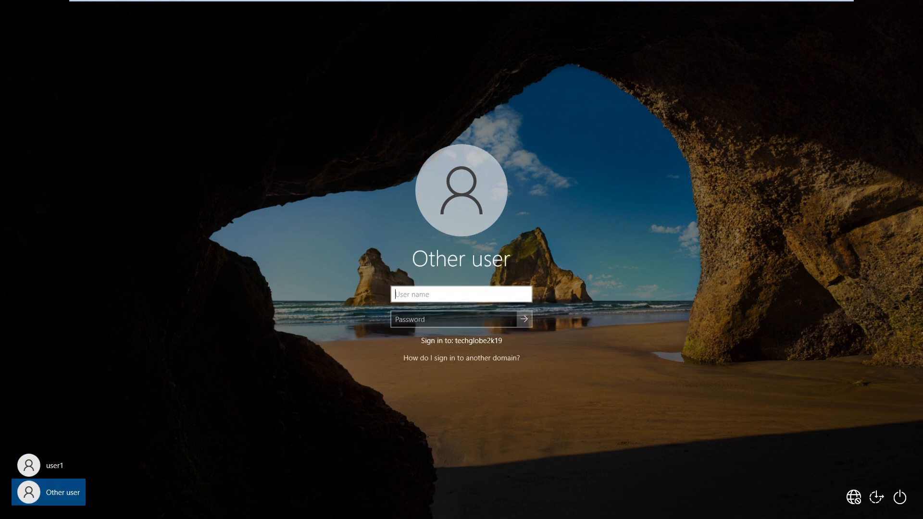
text(manager@techglo)
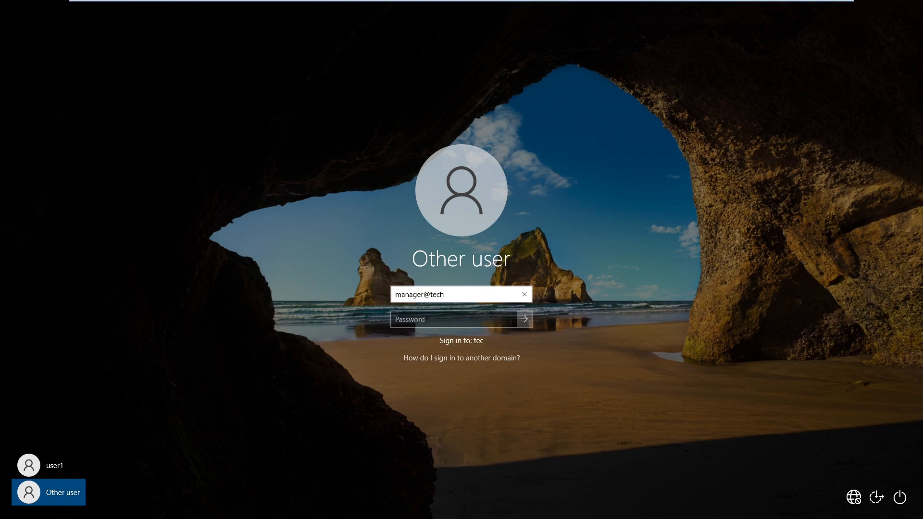
text(be.local)
key(Tab)
text(***********)
key(Return)
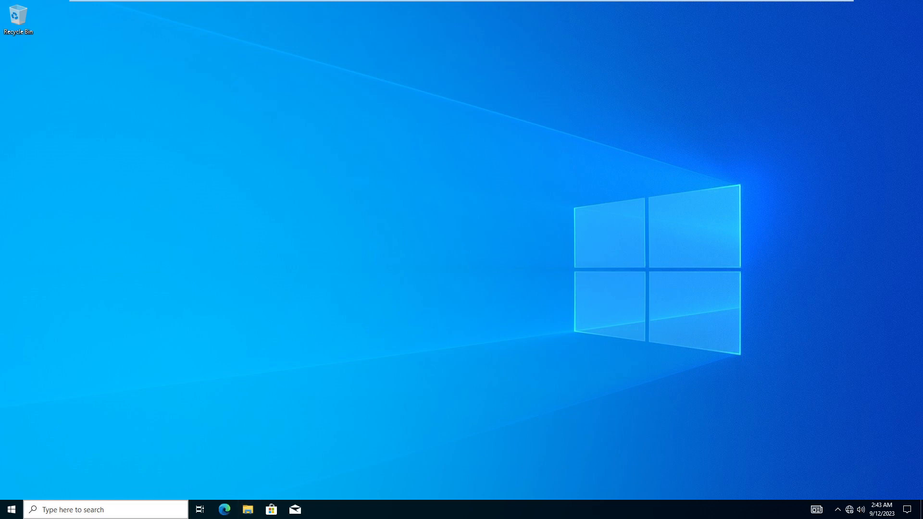
click(11, 510)
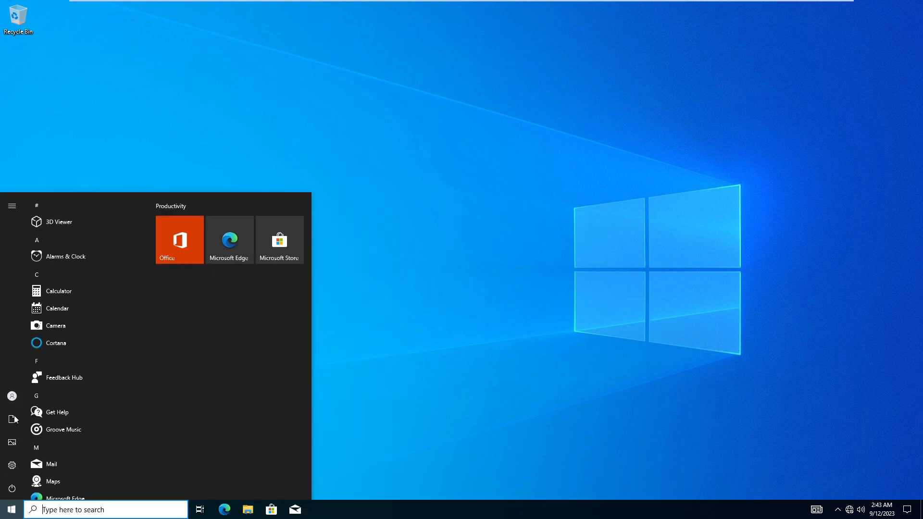
mouse_move(13, 399)
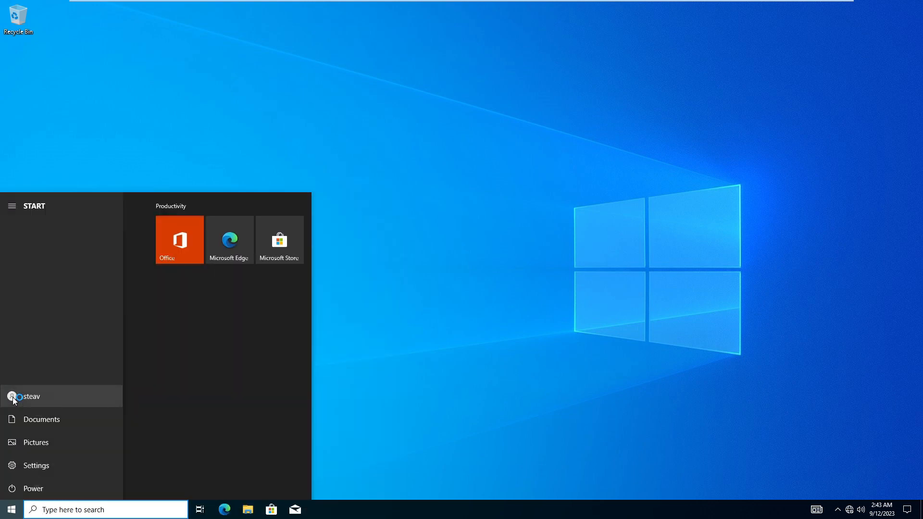
click(47, 396)
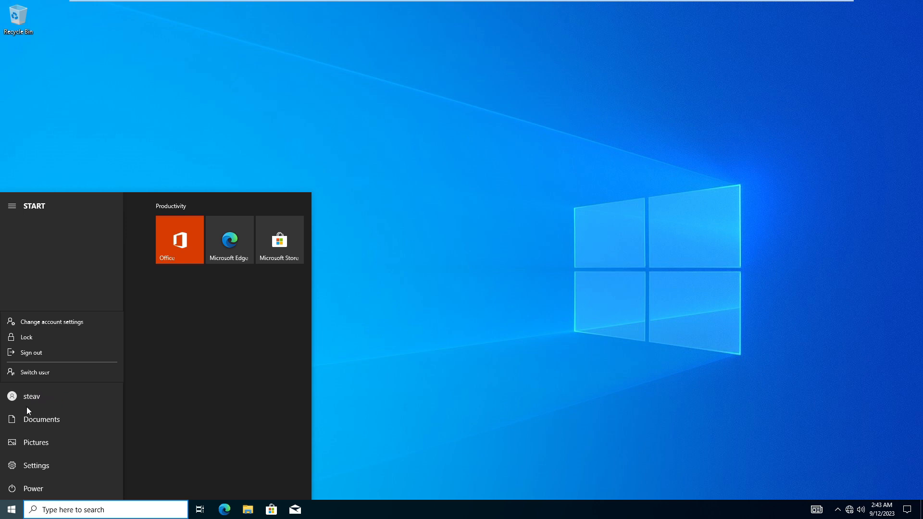
right_click(426, 250)
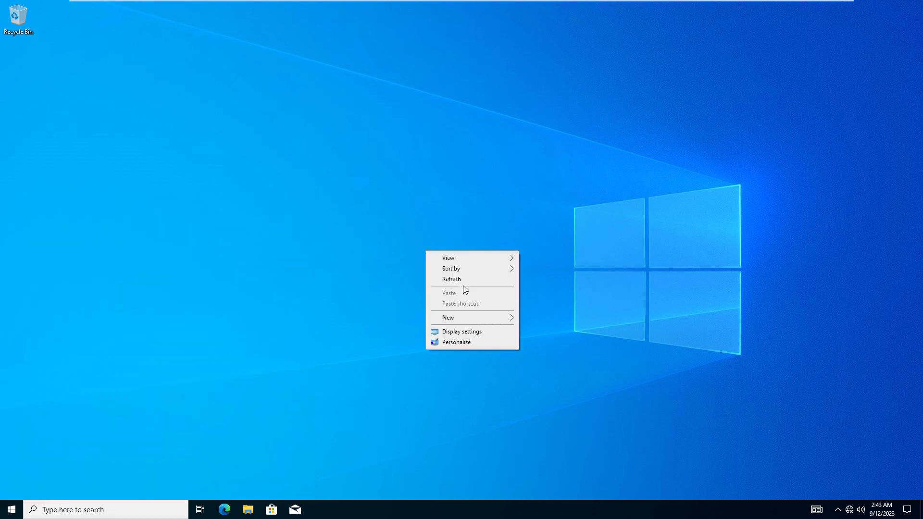
click(449, 280)
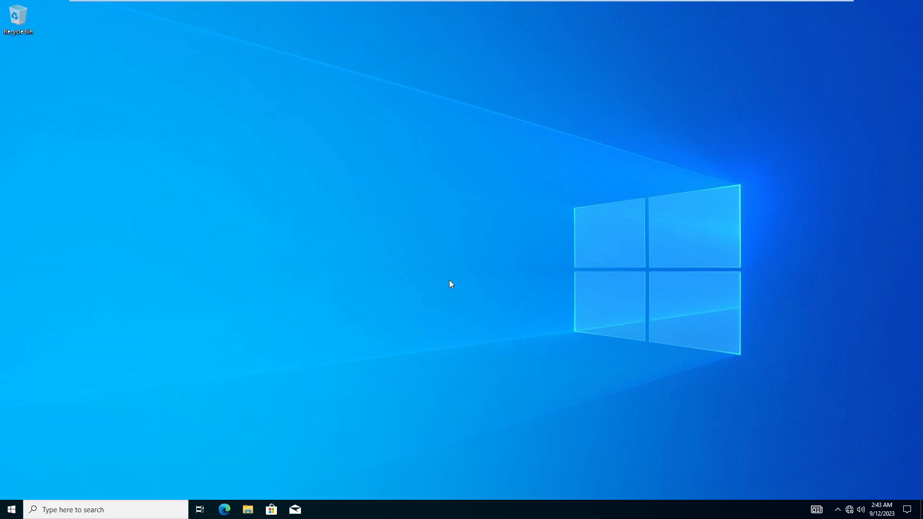